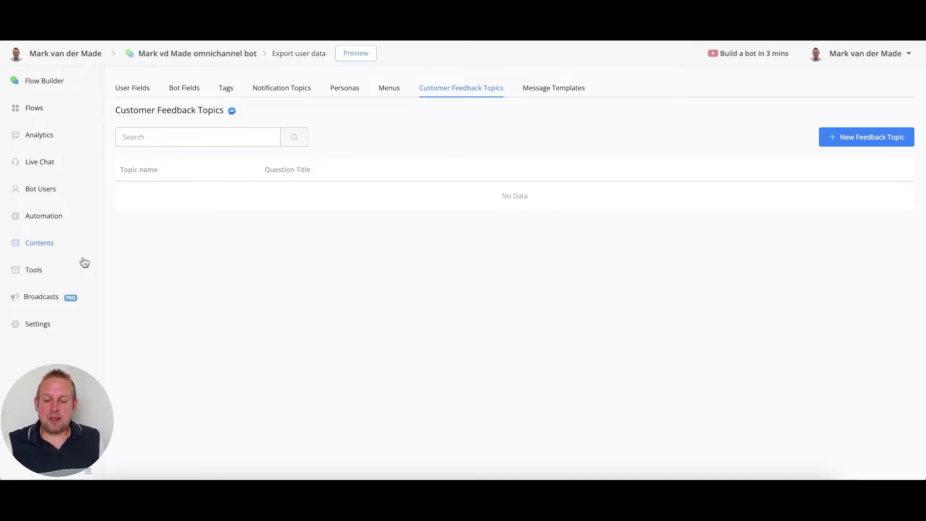
Create a feedback topic 'Coaching Call' with question title 'How did you experience our coaching call?'.
{"action": "left_click", "coordinate": [34, 242]}
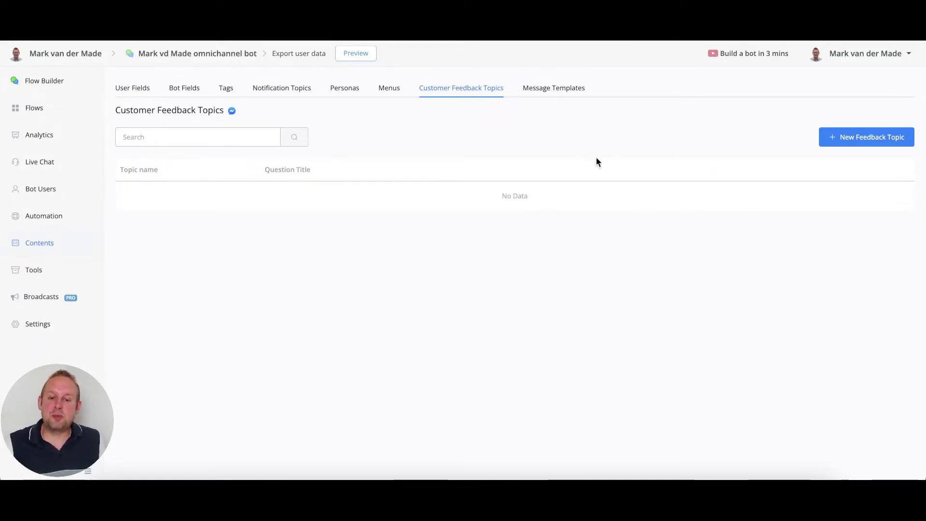
{"action": "triple_click", "coordinate": [239, 112]}
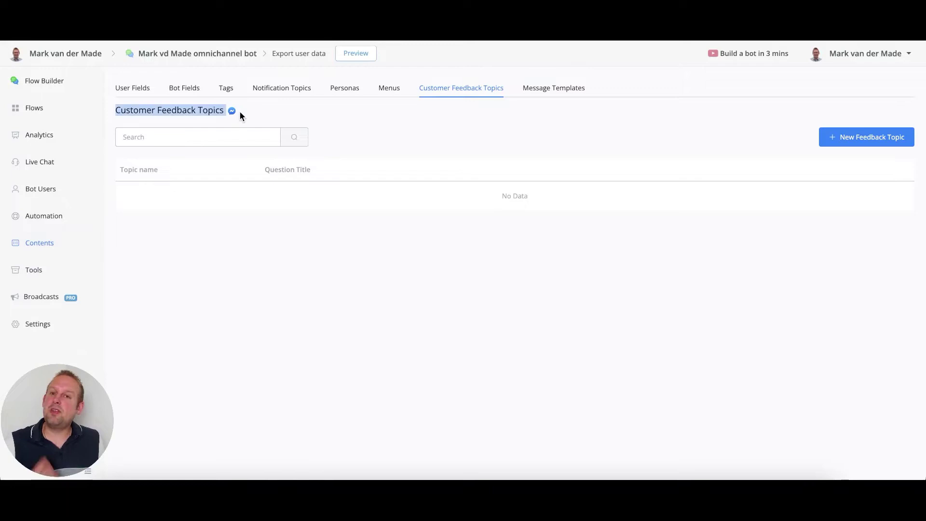
{"action": "left_click", "coordinate": [240, 112]}
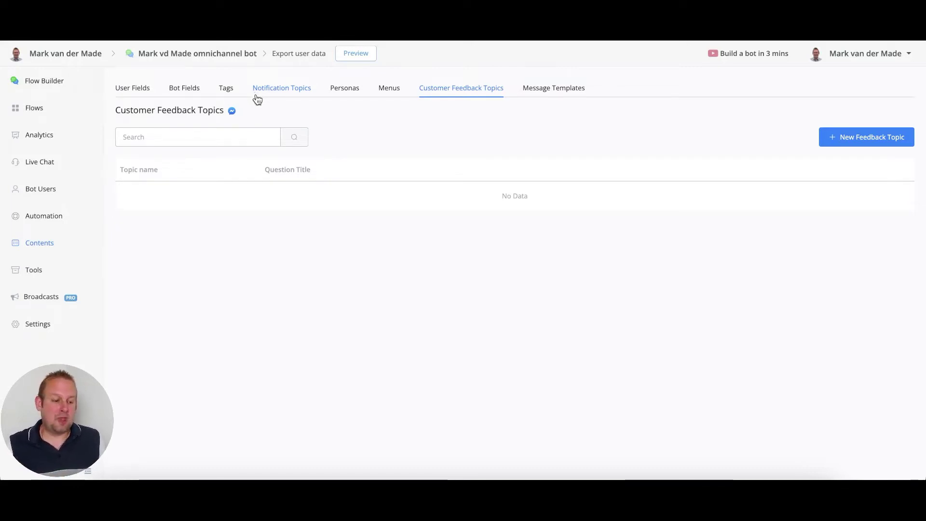
{"action": "left_click", "coordinate": [855, 139]}
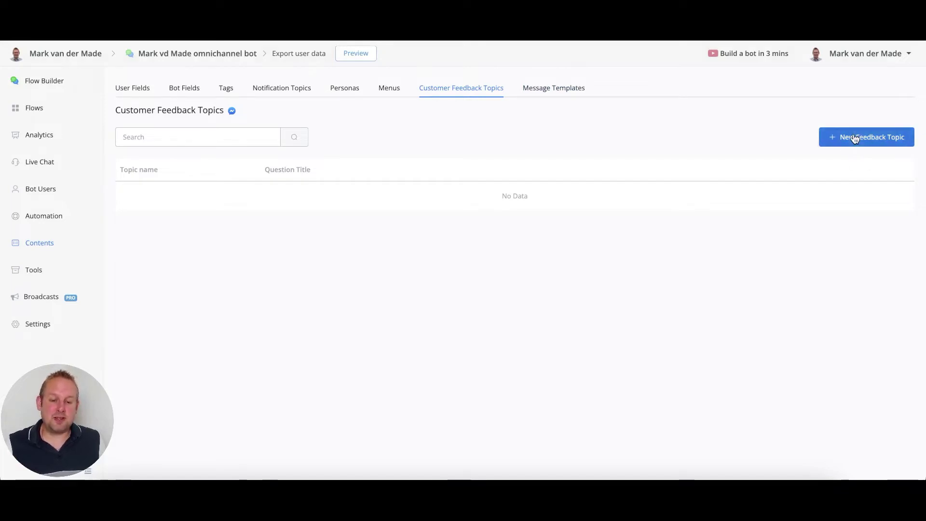
{"action": "left_click", "coordinate": [217, 147]}
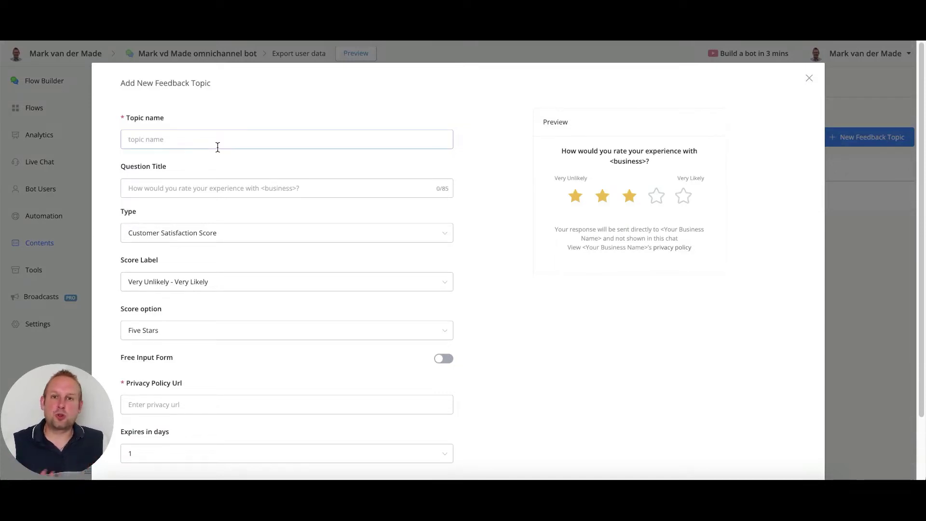
{"action": "type", "text": "Coaching Call"}
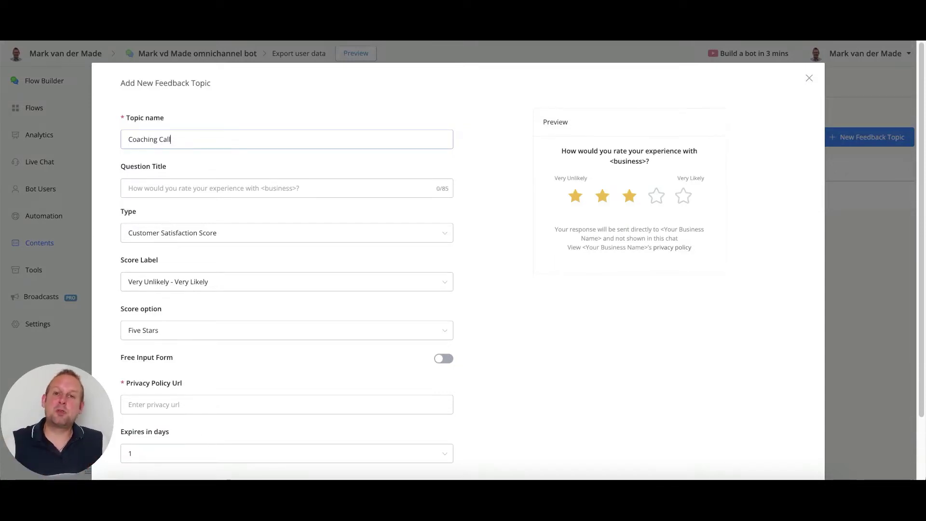
{"action": "left_click", "coordinate": [144, 189]}
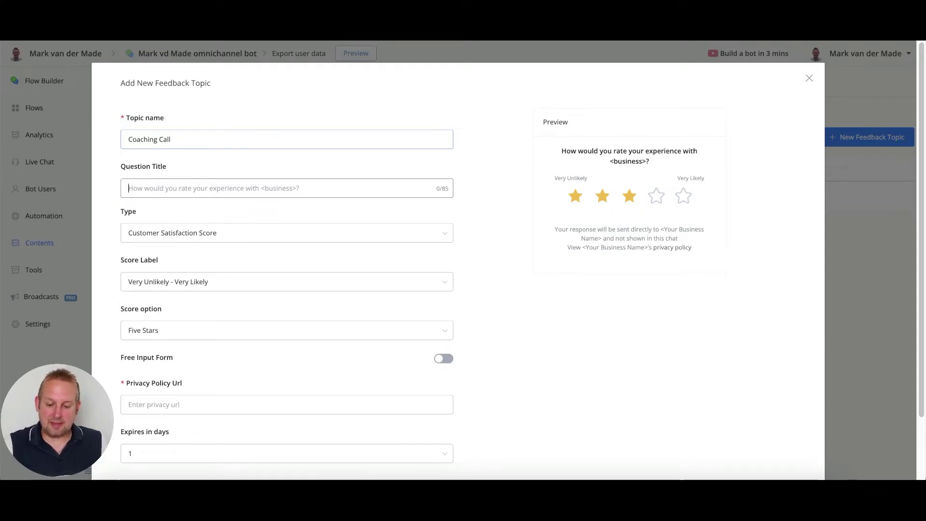
{"action": "type", "text": "How did you experience our coaching call?"}
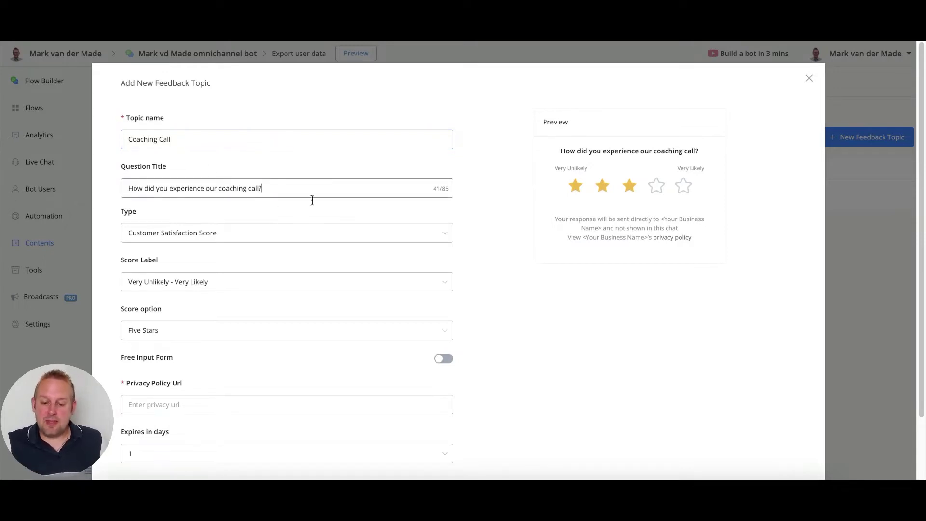
{"action": "left_click", "coordinate": [259, 245]}
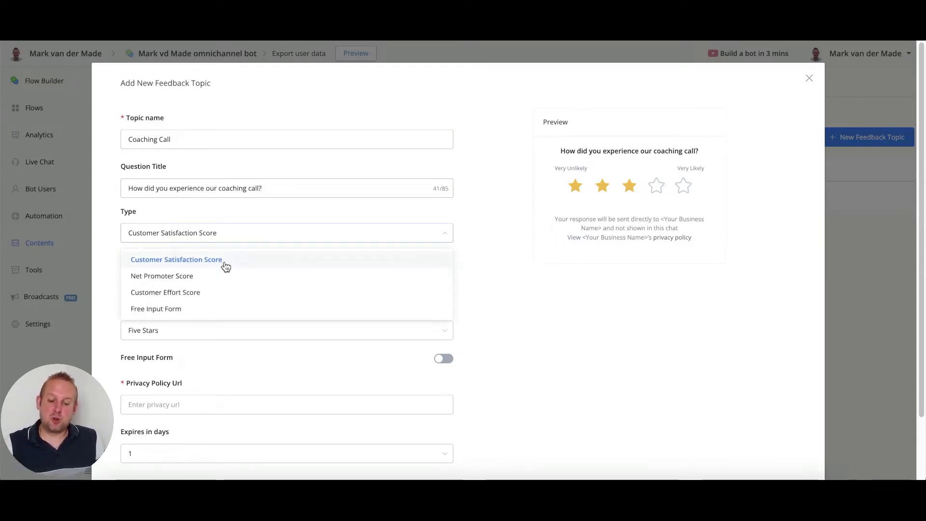
{"action": "left_click", "coordinate": [194, 282]}
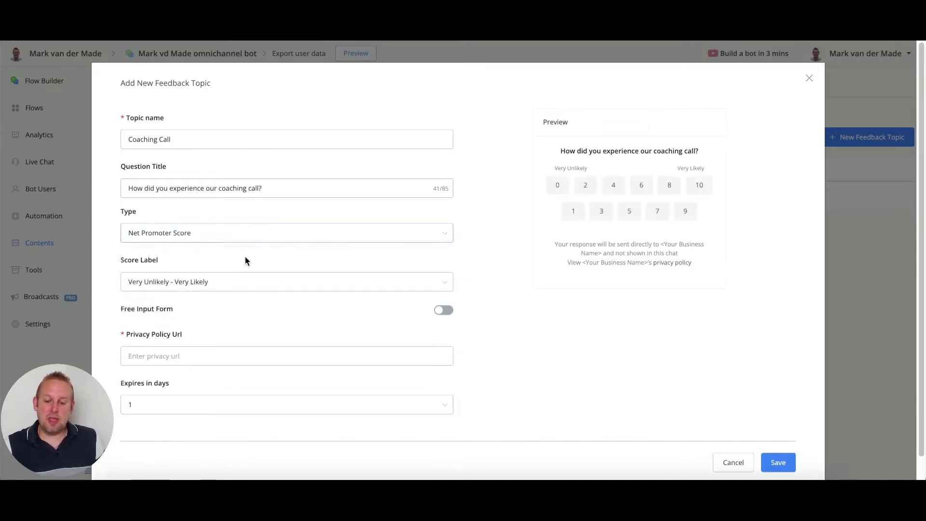
{"action": "left_click", "coordinate": [237, 236]}
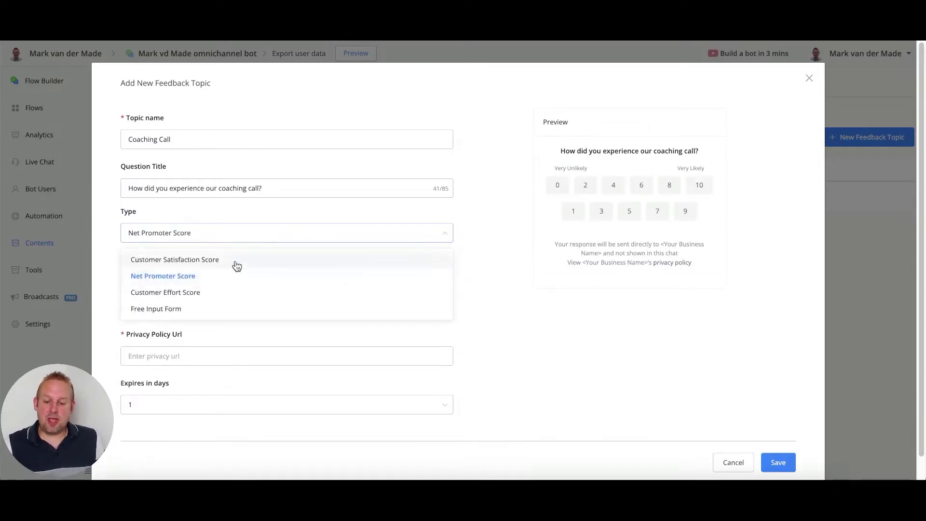
{"action": "left_click", "coordinate": [229, 295]}
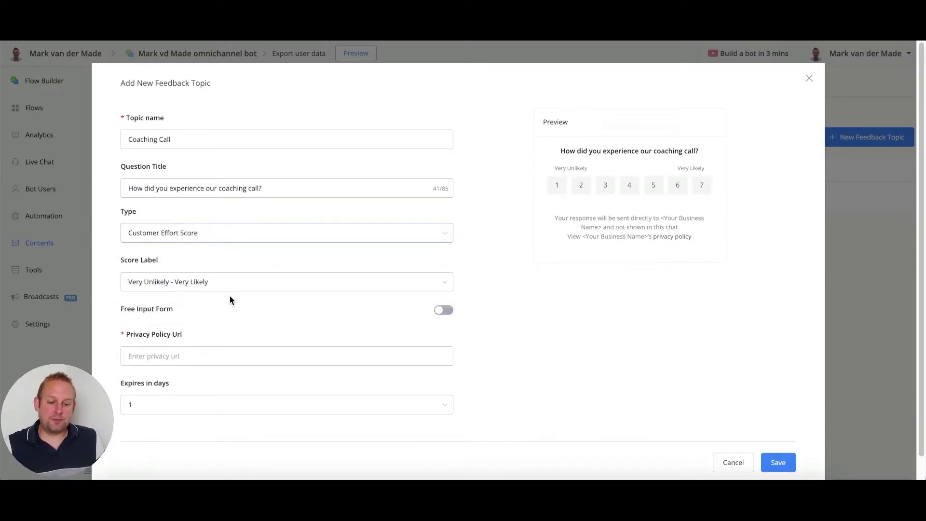
{"action": "left_click", "coordinate": [251, 283]}
{"action": "left_click", "coordinate": [245, 239]}
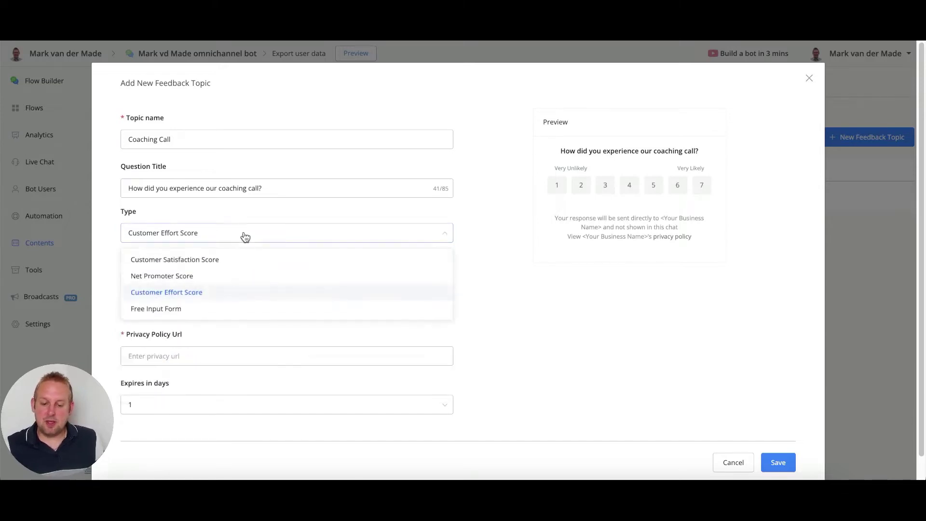
{"action": "left_click", "coordinate": [201, 315]}
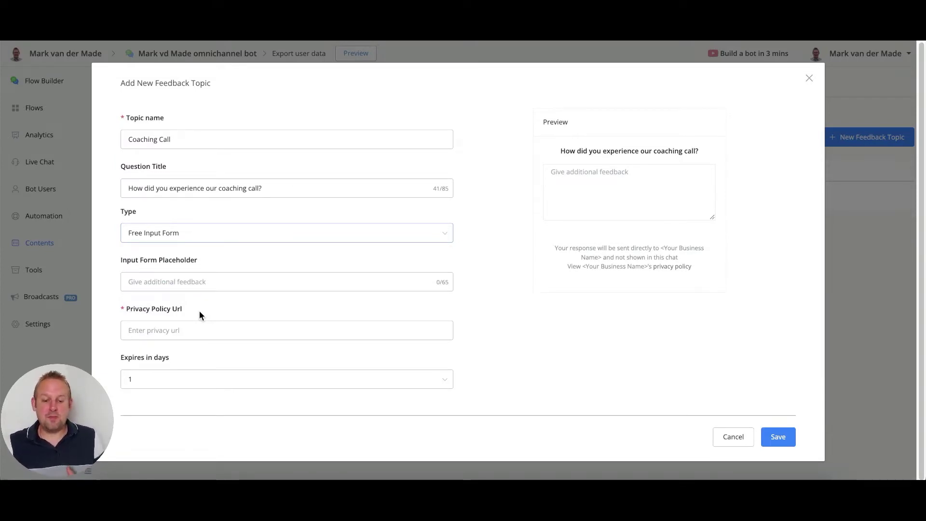
{"action": "left_click", "coordinate": [184, 236]}
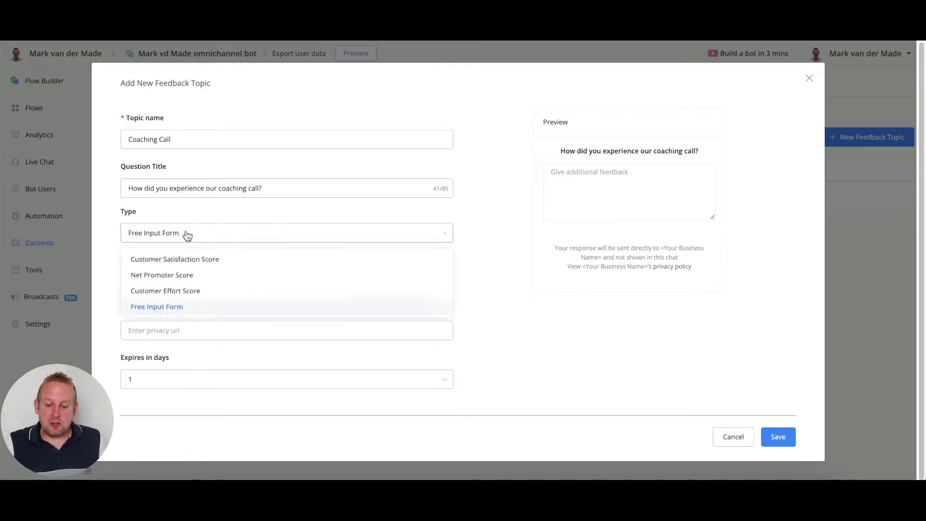
{"action": "left_click", "coordinate": [264, 263]}
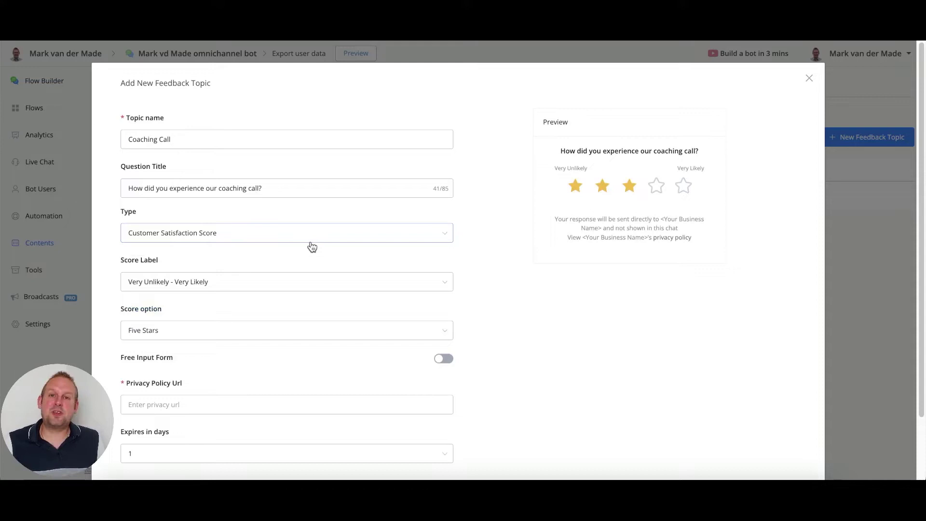
Set the score label to Negative - Positive, trying One to Five and Five Emojis before Five Stars.
{"action": "left_click", "coordinate": [289, 289]}
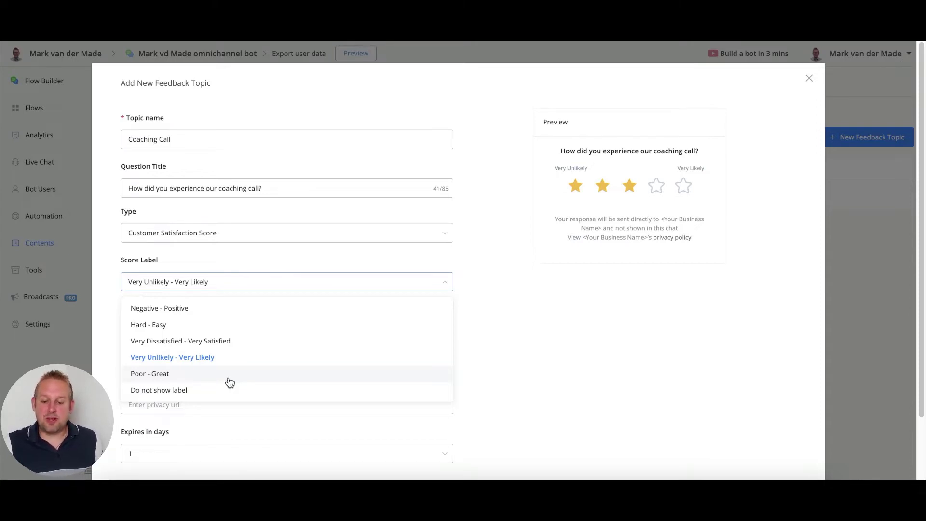
{"action": "left_click", "coordinate": [168, 311]}
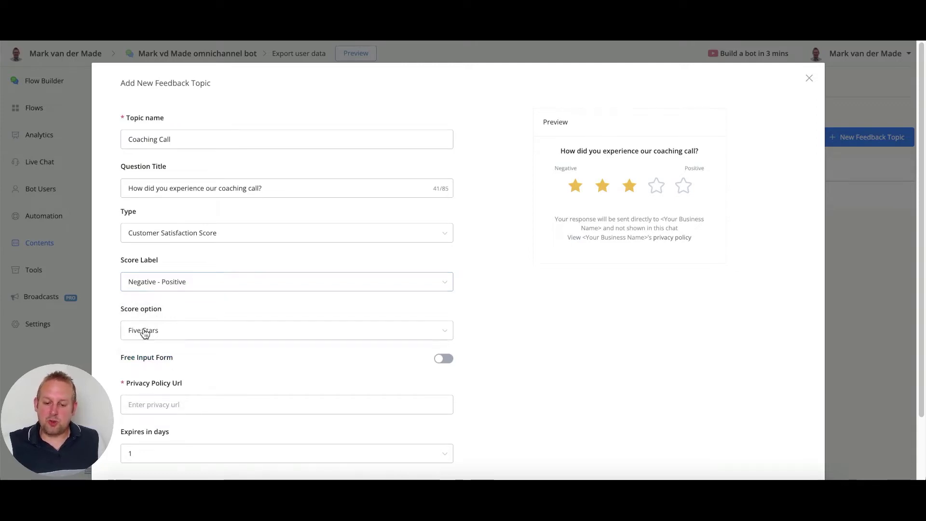
{"action": "left_click", "coordinate": [171, 332]}
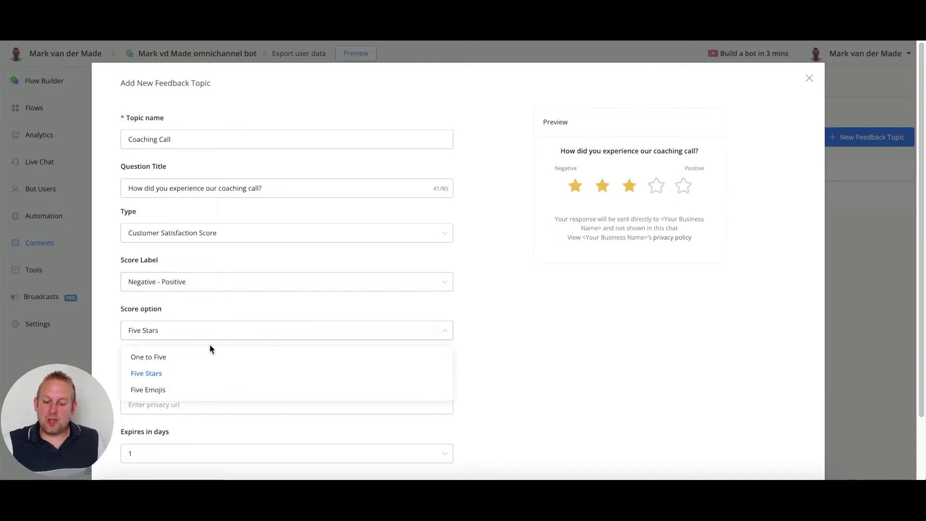
{"action": "left_click", "coordinate": [175, 360]}
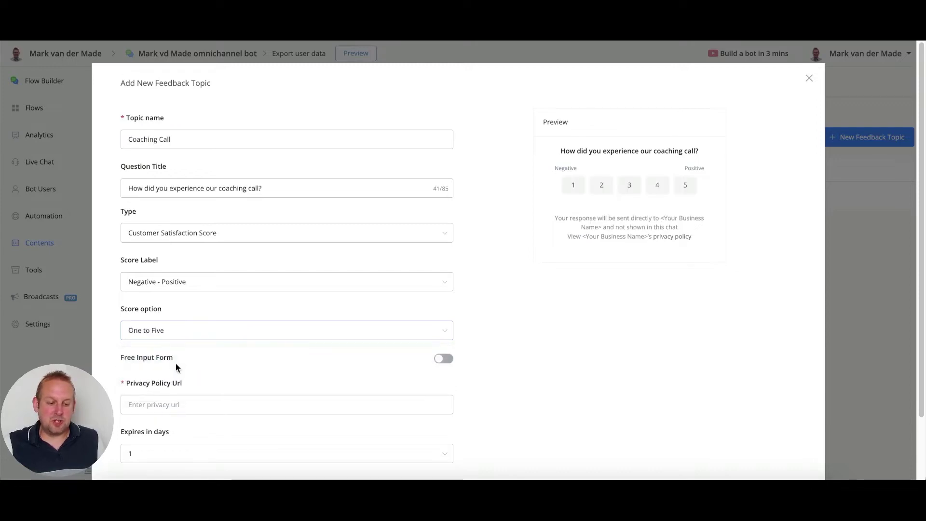
{"action": "left_click", "coordinate": [168, 333]}
{"action": "left_click", "coordinate": [184, 372]}
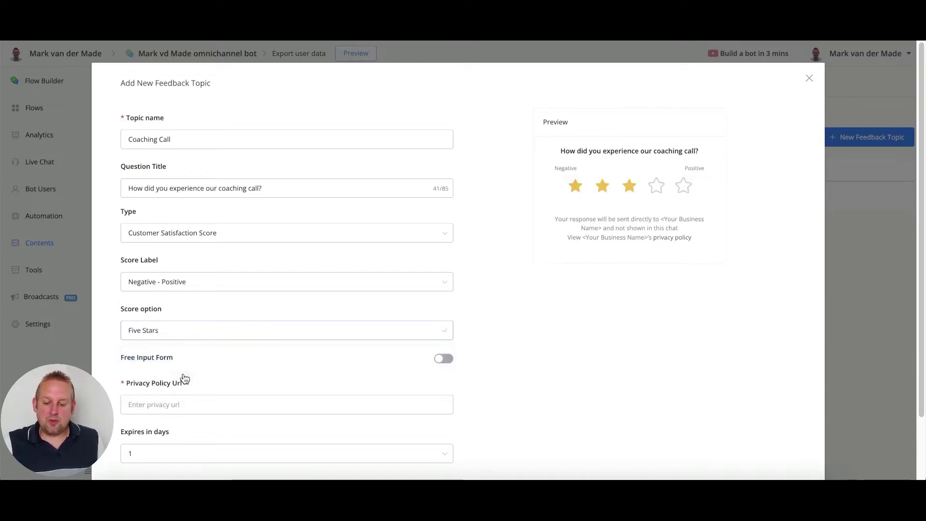
{"action": "left_click", "coordinate": [223, 332]}
{"action": "left_click", "coordinate": [170, 390]}
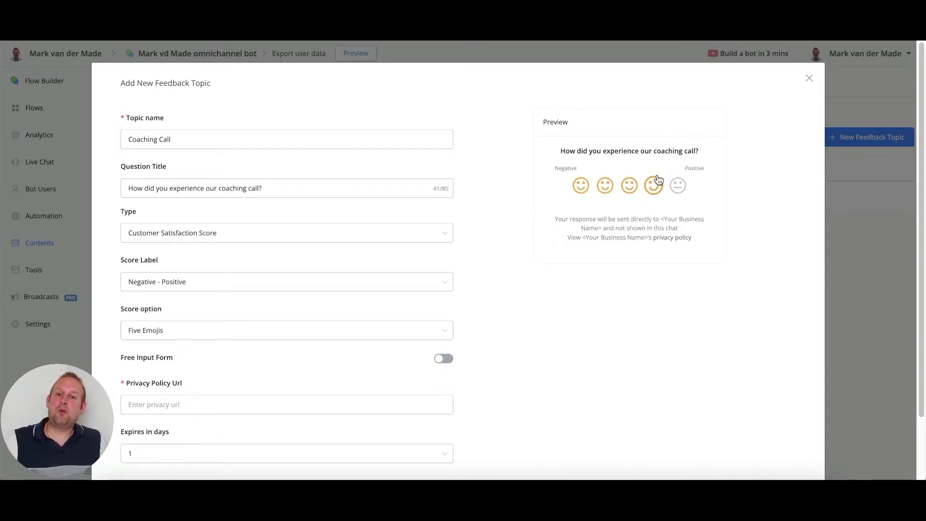
{"action": "left_click", "coordinate": [253, 335]}
Keep Five Stars and add a free-text feedback box with placeholder 'Give additional feedback (optional)'.
{"action": "left_click", "coordinate": [188, 374]}
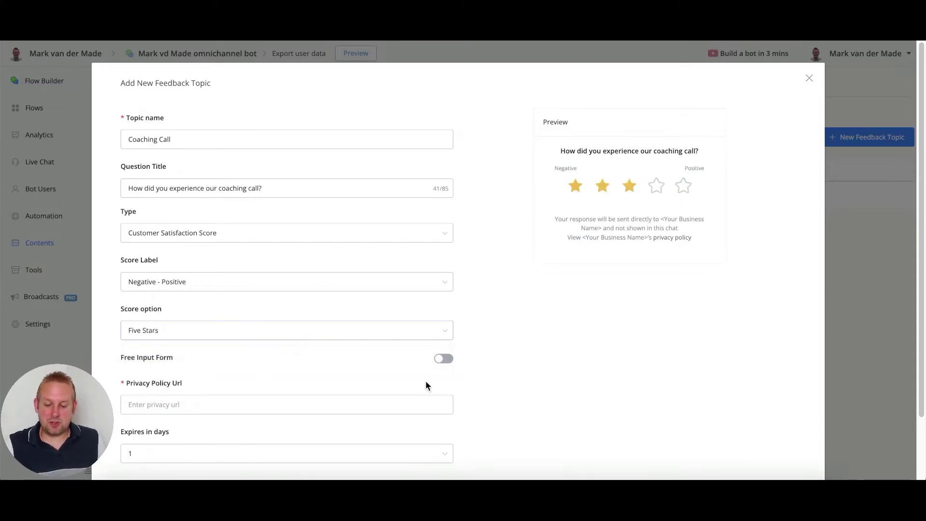
{"action": "scroll", "coordinate": [427, 380], "scroll_direction": "down", "scroll_amount": 2}
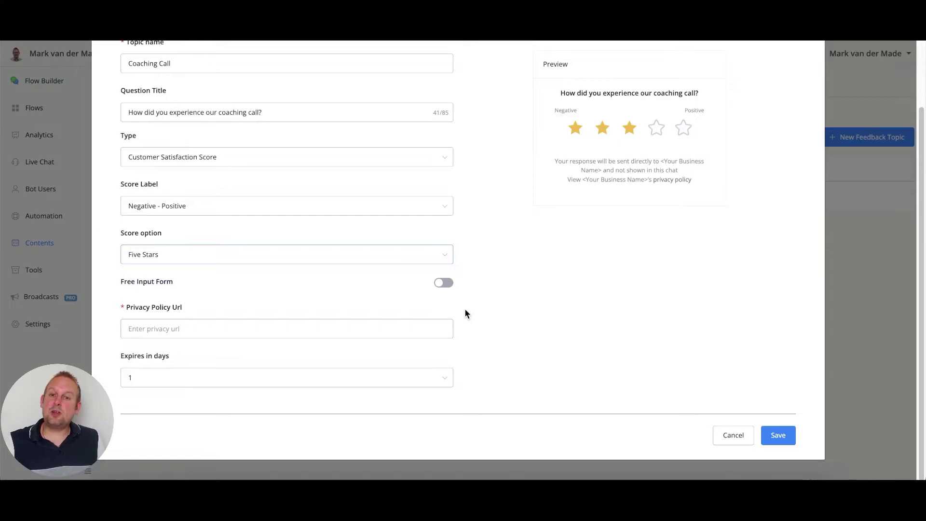
{"action": "left_click", "coordinate": [443, 283]}
{"action": "scroll", "coordinate": [589, 199], "scroll_direction": "up", "scroll_amount": 1}
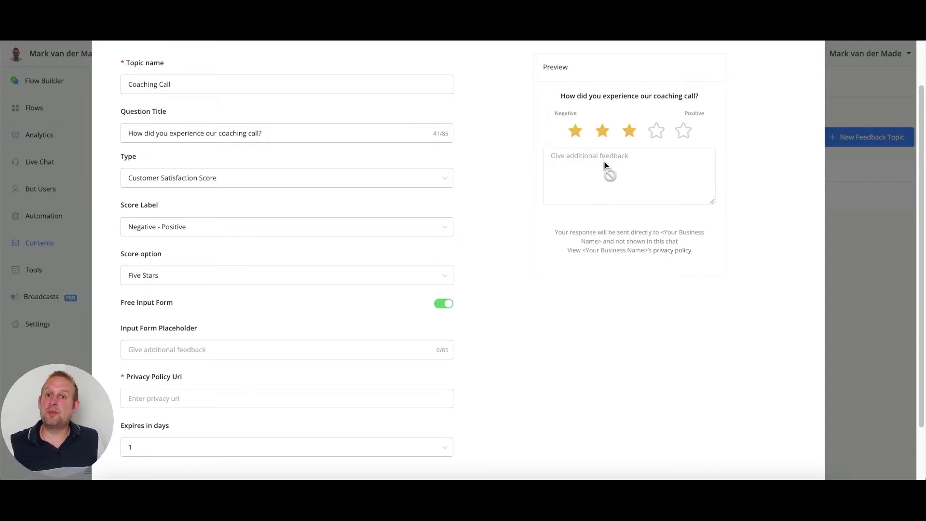
{"action": "left_click", "coordinate": [253, 351]}
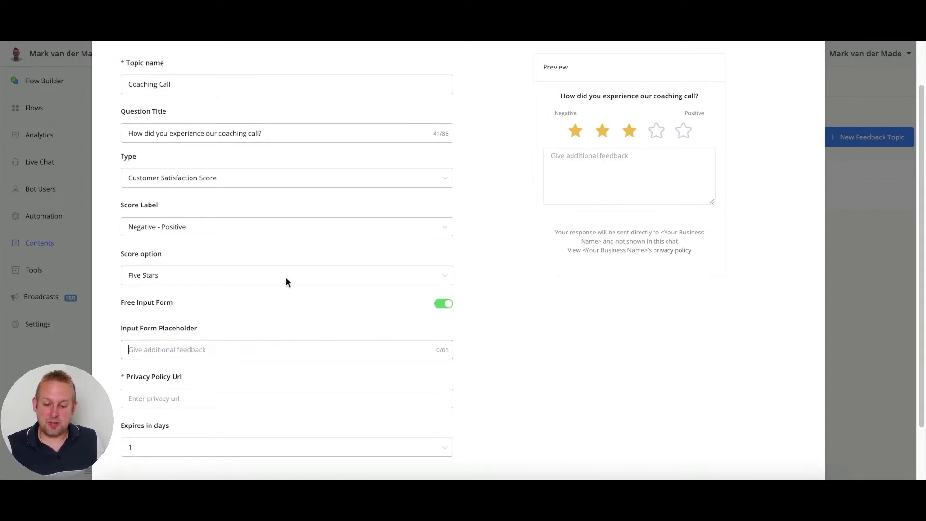
{"action": "type", "text": "Give additional feedback (optional)"}
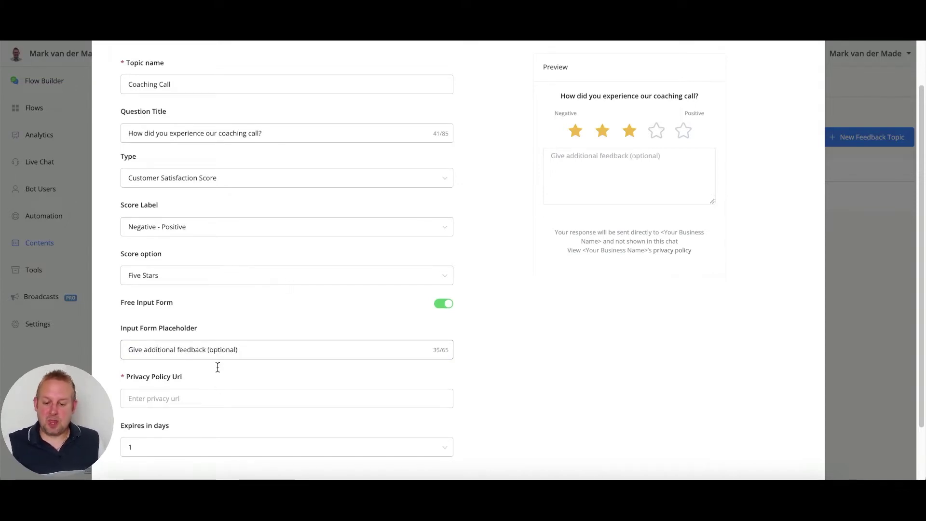
{"action": "scroll", "coordinate": [268, 391], "scroll_direction": "down", "scroll_amount": 2}
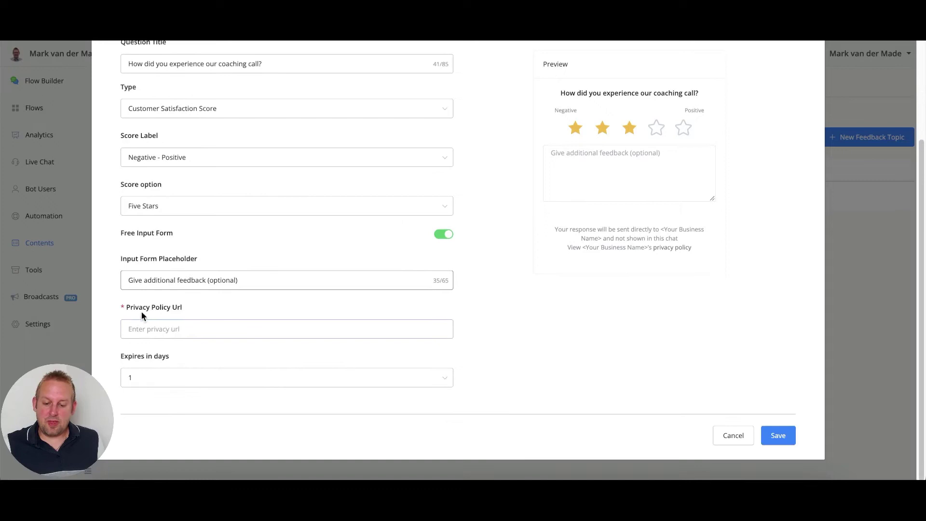
{"action": "left_click", "coordinate": [229, 337]}
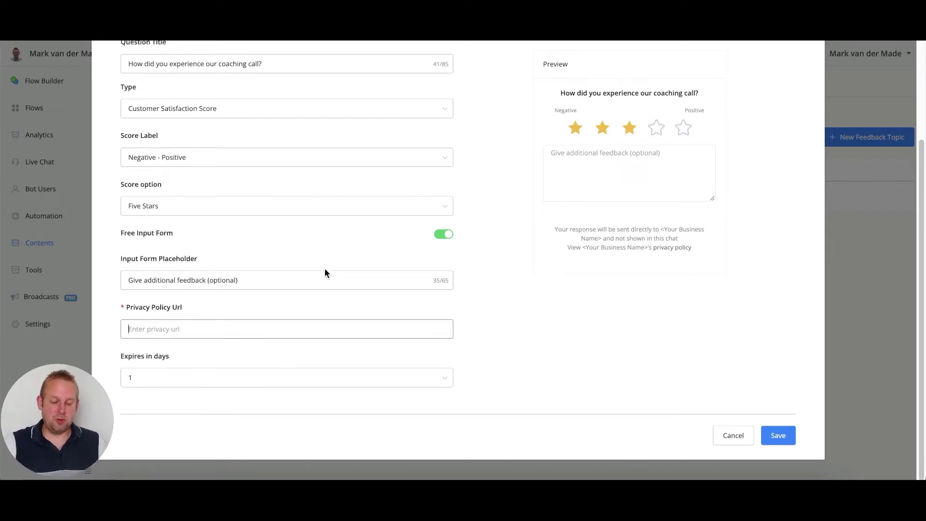
{"action": "type", "text": "https://"}
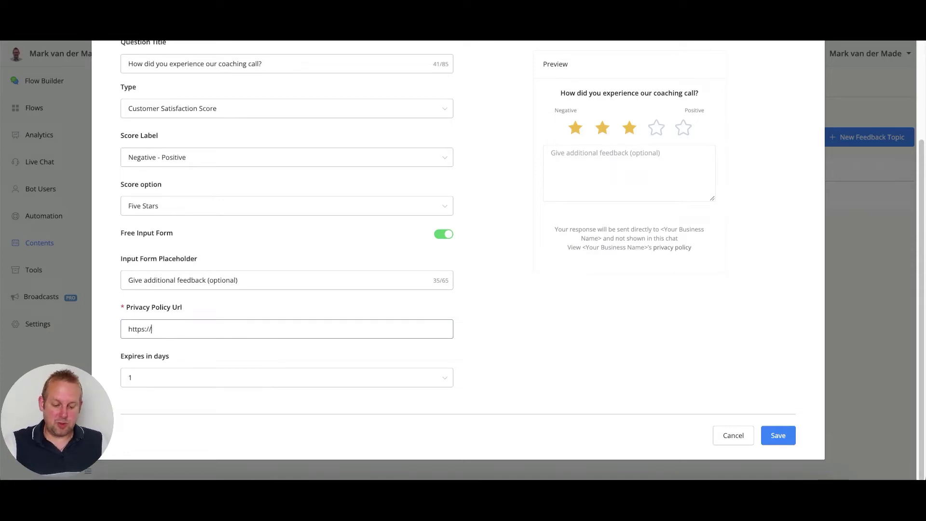
{"action": "type", "text": "markvdmade.com"}
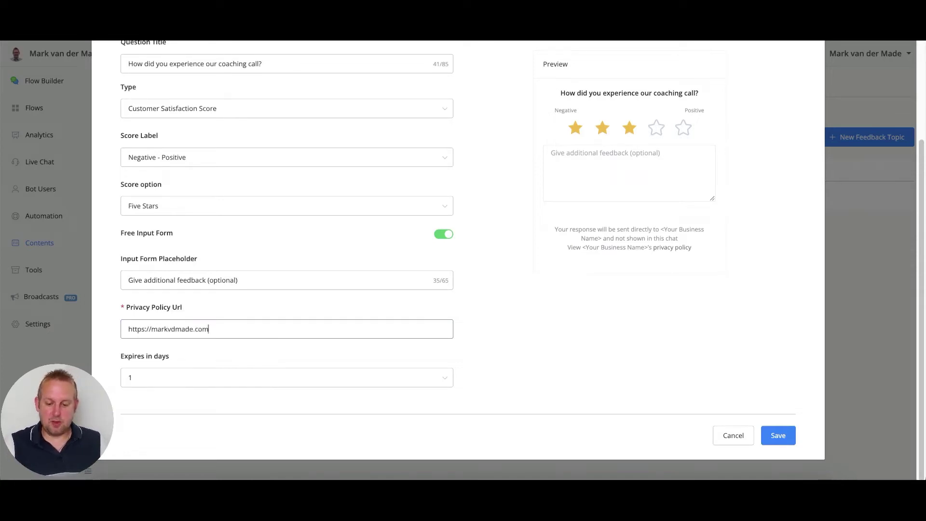
{"action": "left_click", "coordinate": [278, 392]}
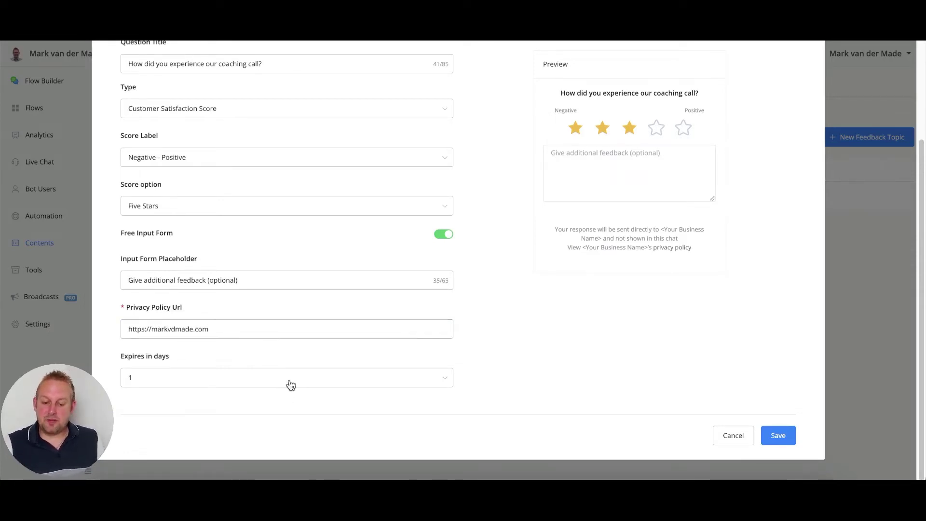
{"action": "left_click", "coordinate": [290, 384]}
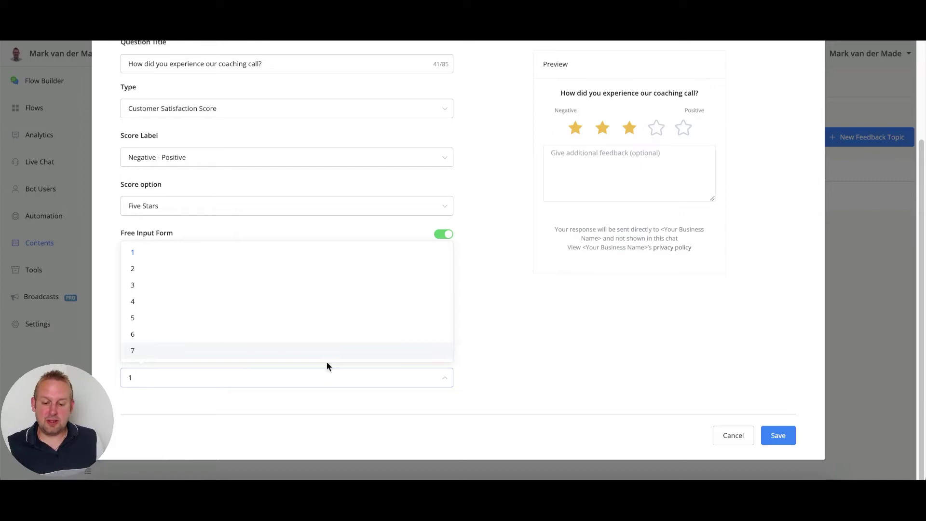
{"action": "left_click", "coordinate": [228, 288]}
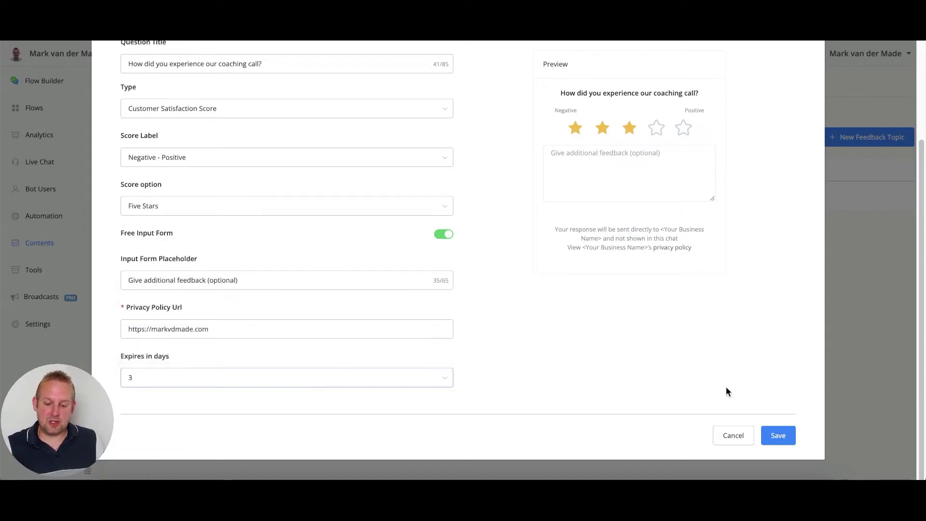
{"action": "left_click", "coordinate": [778, 436]}
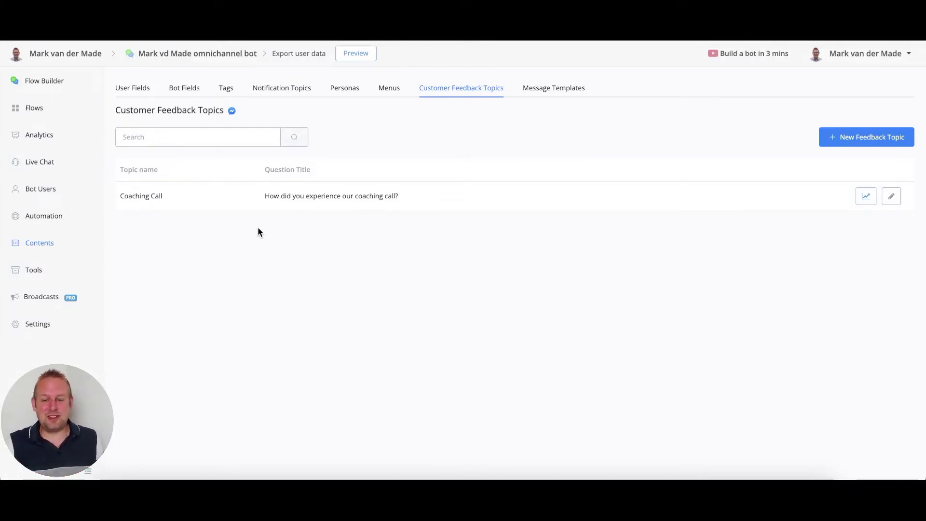
Create a new sub flow named 'customer feedback'.
{"action": "left_click", "coordinate": [30, 116]}
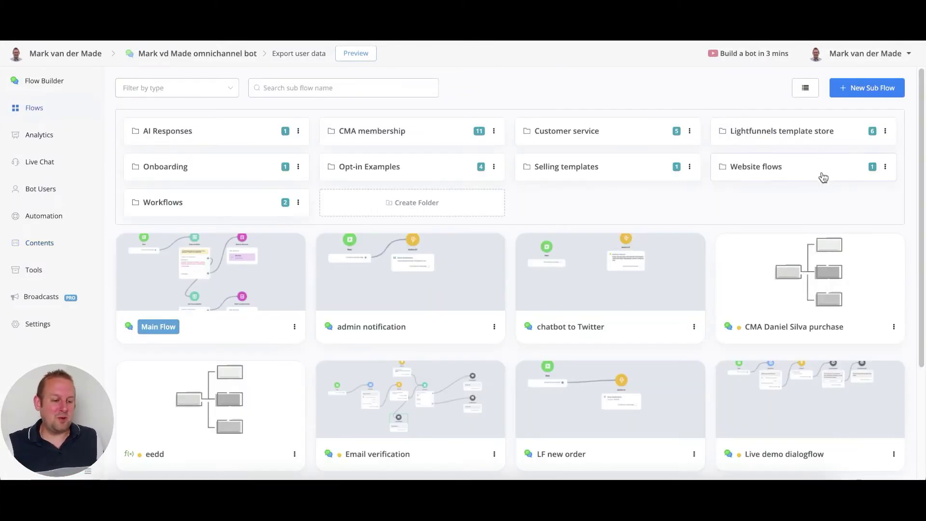
{"action": "left_click", "coordinate": [866, 89]}
{"action": "left_click", "coordinate": [419, 207]}
{"action": "type", "text": "c"}
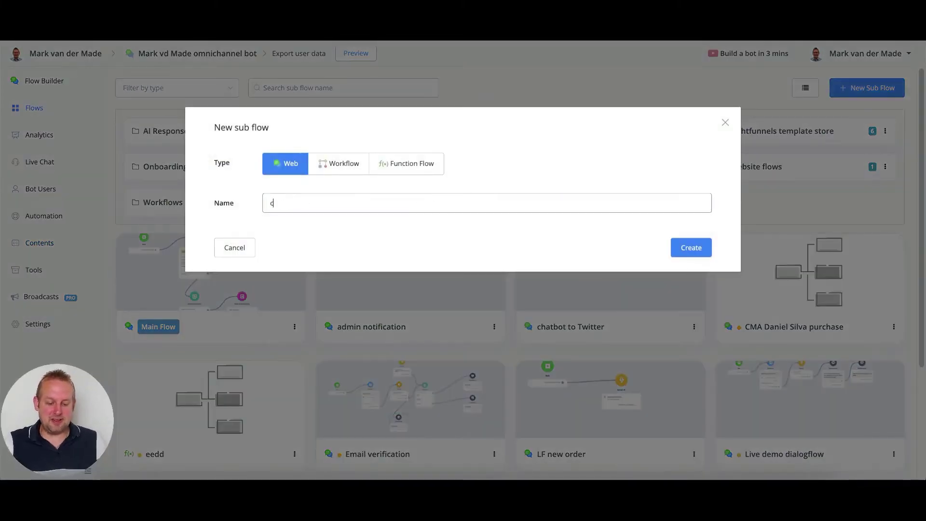
{"action": "type", "text": "ustomer feedback"}
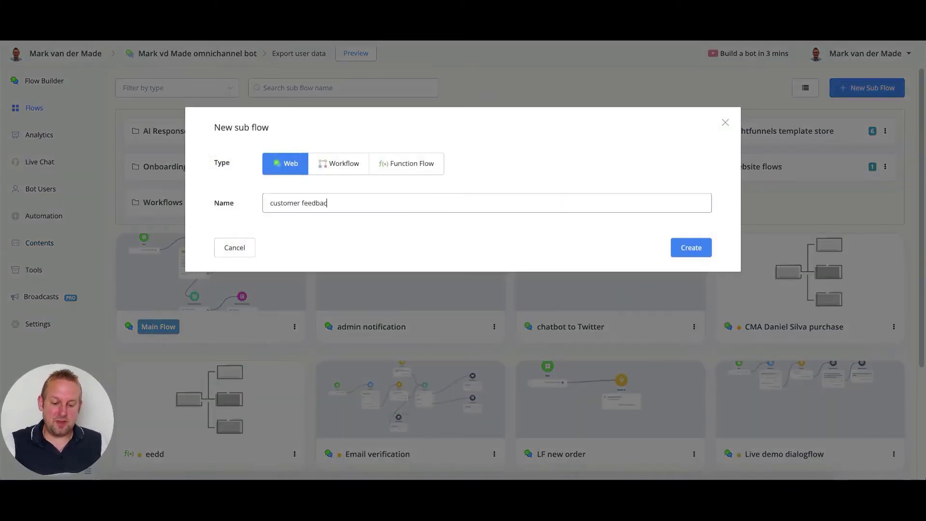
{"action": "left_click", "coordinate": [691, 247]}
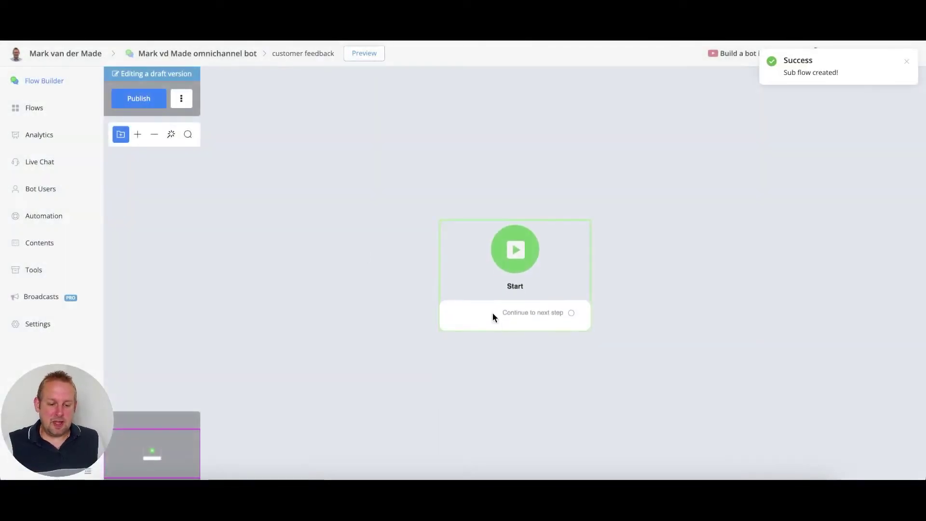
Add a Send Message step after Start and begin adding a button to it.
{"action": "left_click_drag", "start_coordinate": [493, 313], "coordinate": [288, 285]}
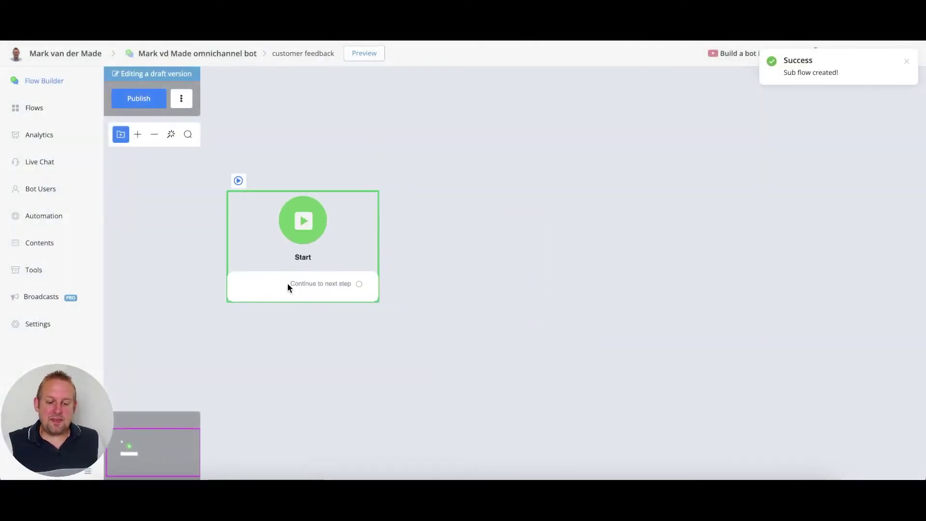
{"action": "left_click_drag", "start_coordinate": [359, 284], "coordinate": [459, 242]}
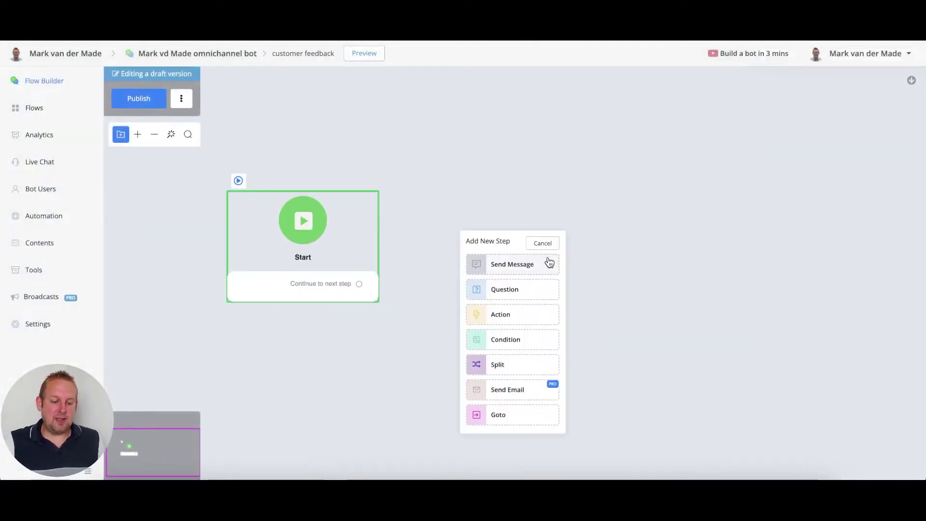
{"action": "left_click", "coordinate": [548, 263]}
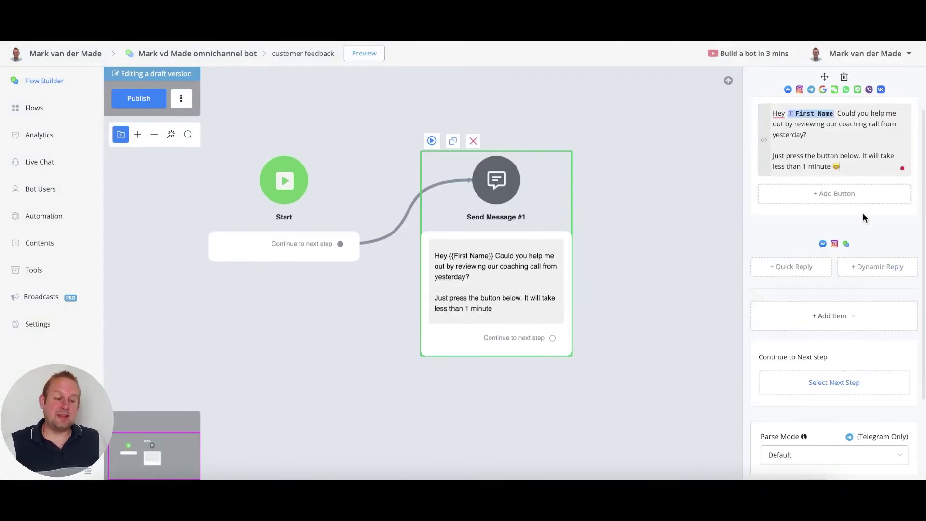
{"action": "left_click", "coordinate": [862, 195]}
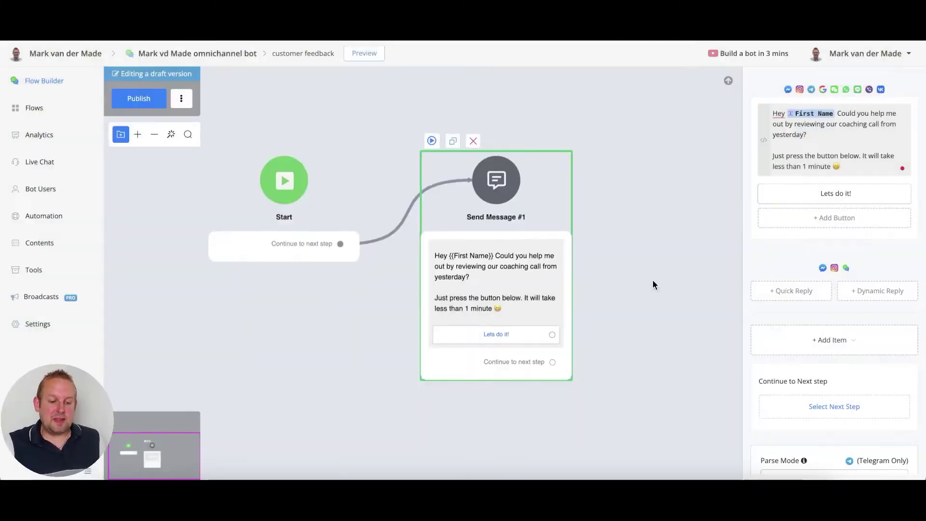
Add a Send Message #2 step after the Lets do it! button, deleting an accidental duplicate.
{"action": "left_click_drag", "start_coordinate": [654, 283], "coordinate": [472, 245]}
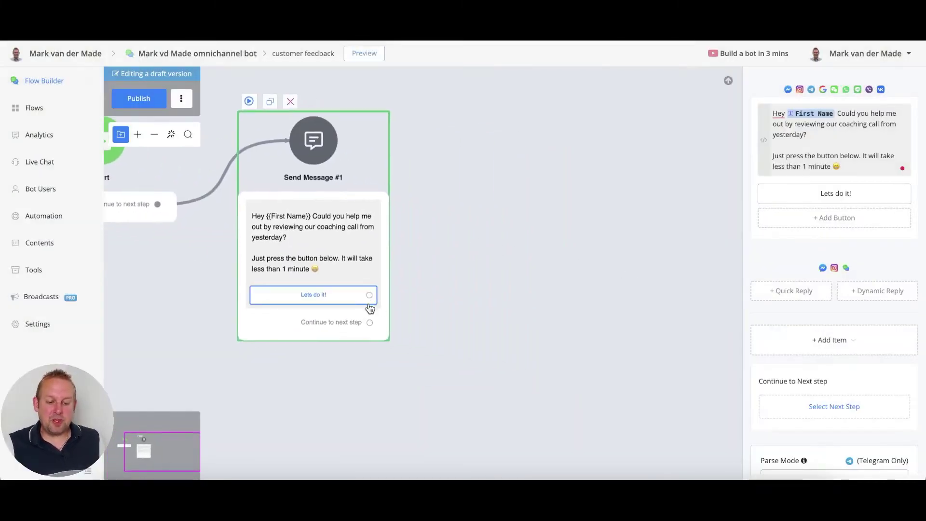
{"action": "left_click_drag", "start_coordinate": [369, 295], "coordinate": [459, 159]}
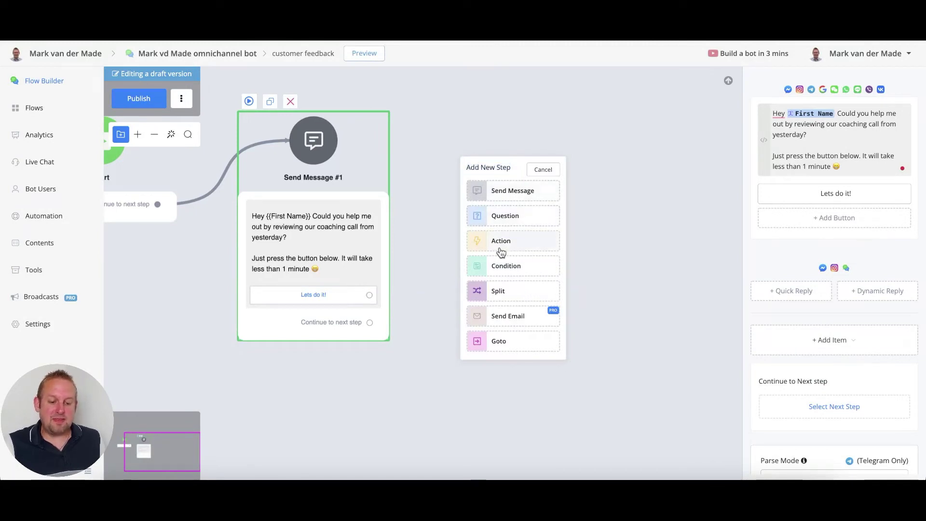
{"action": "left_click", "coordinate": [513, 198]}
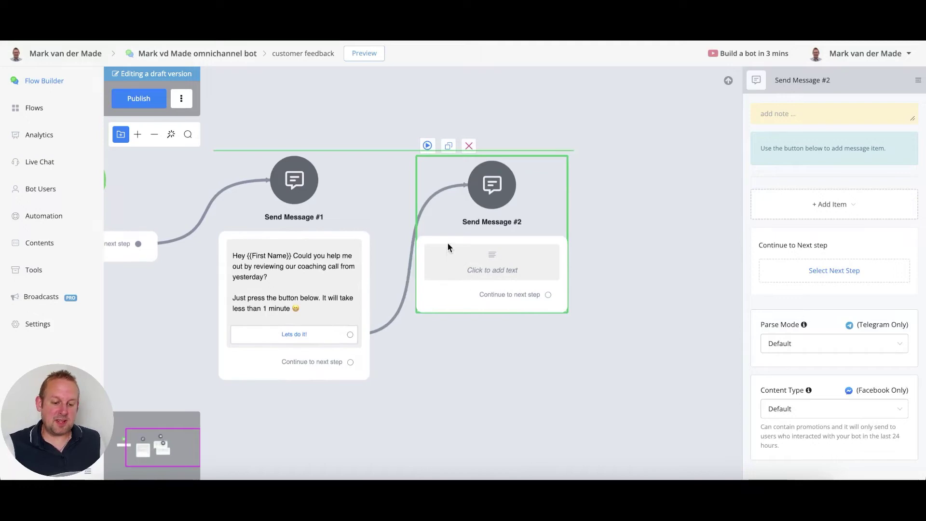
{"action": "key", "text": "ctrl+c"}
{"action": "key", "text": "ctrl+v"}
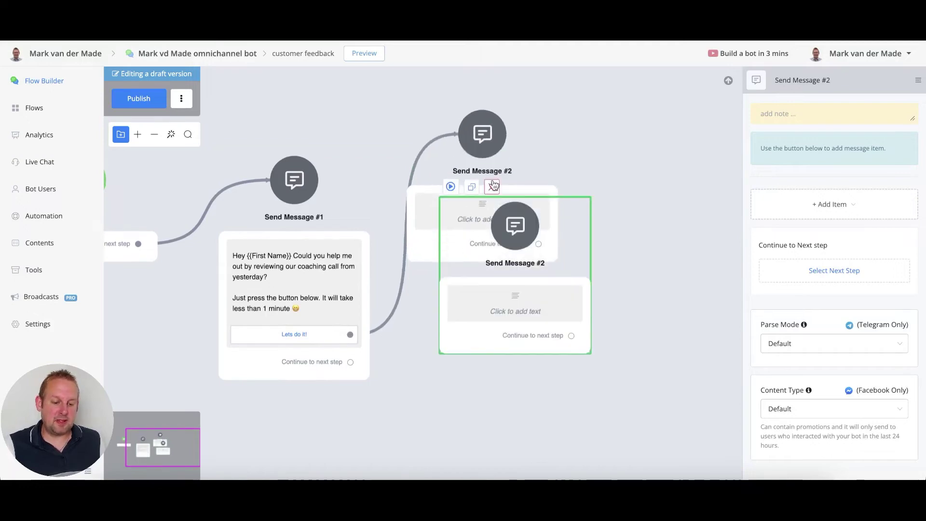
{"action": "left_click", "coordinate": [493, 186]}
{"action": "left_click", "coordinate": [537, 278]}
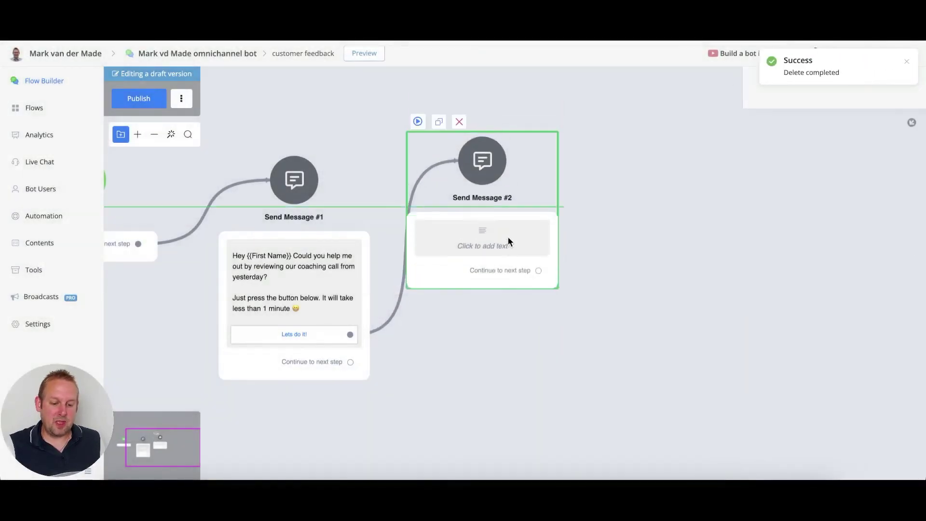
{"action": "left_click_drag", "start_coordinate": [508, 236], "coordinate": [516, 267]}
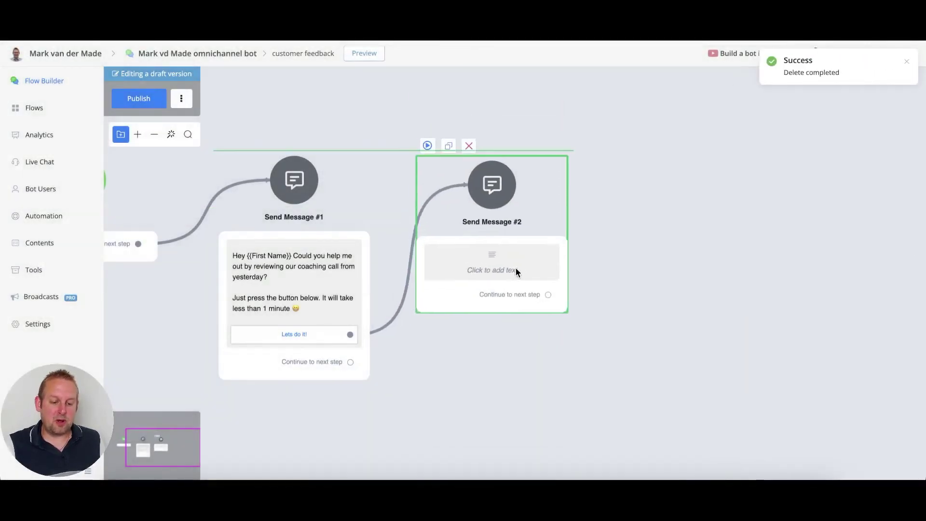
{"action": "left_click", "coordinate": [906, 61]}
Add a Customer Feedback item titled 'Rate our coaching call' to Send Message #2.
{"action": "left_click", "coordinate": [566, 236]}
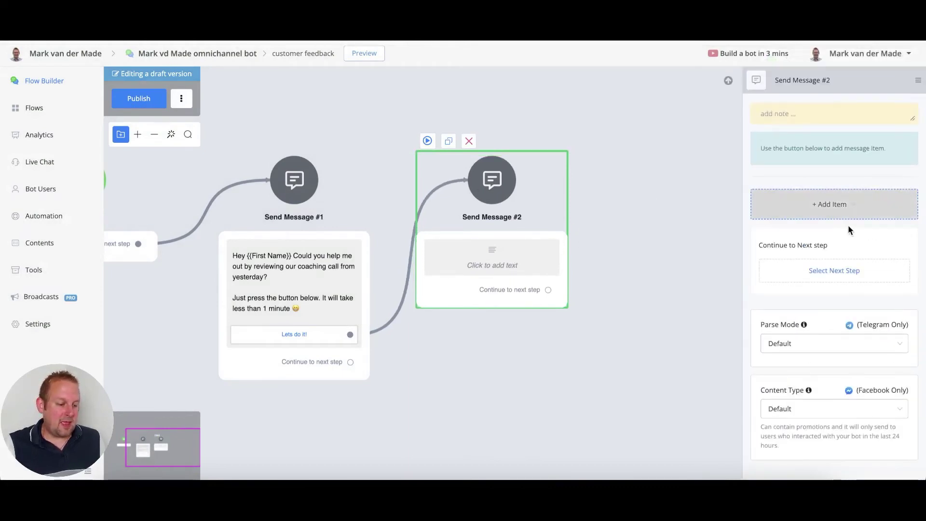
{"action": "left_click", "coordinate": [841, 208]}
{"action": "mouse_move", "coordinate": [803, 301]}
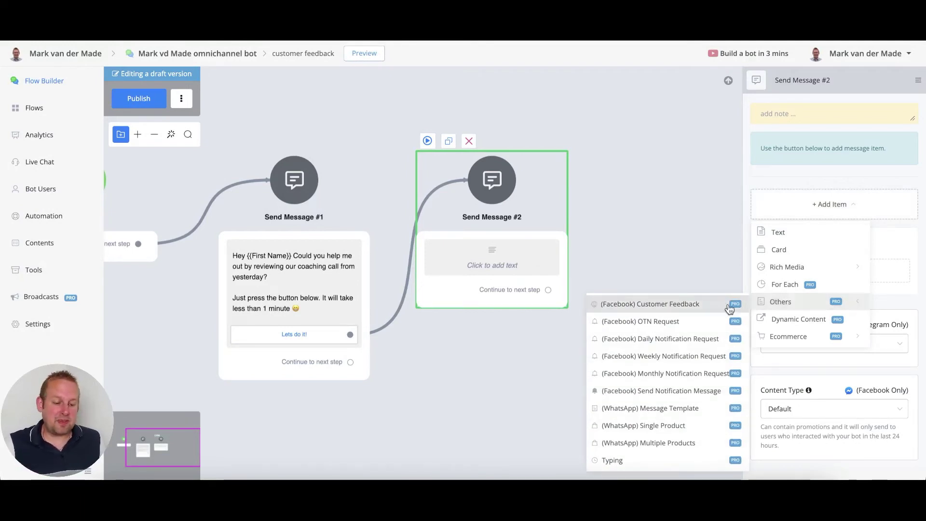
{"action": "left_click", "coordinate": [674, 312]}
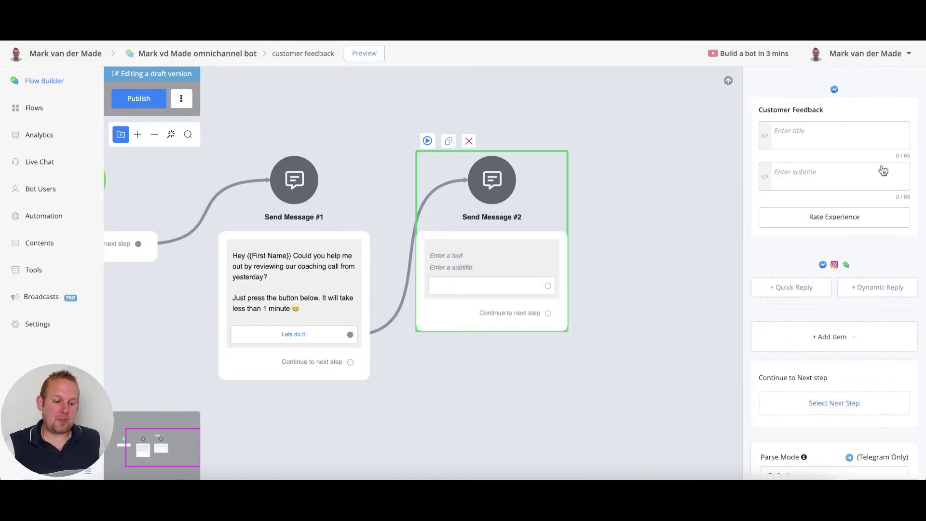
{"action": "left_click", "coordinate": [797, 143]}
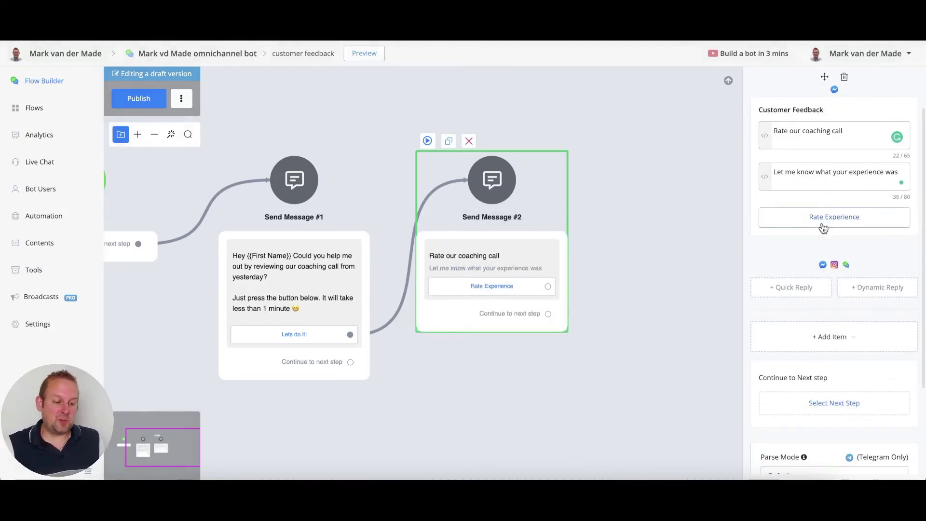
{"action": "left_click", "coordinate": [824, 223]}
Keep the Rate Experience button title and link it to the Coaching Call topic.
{"action": "triple_click", "coordinate": [385, 143]}
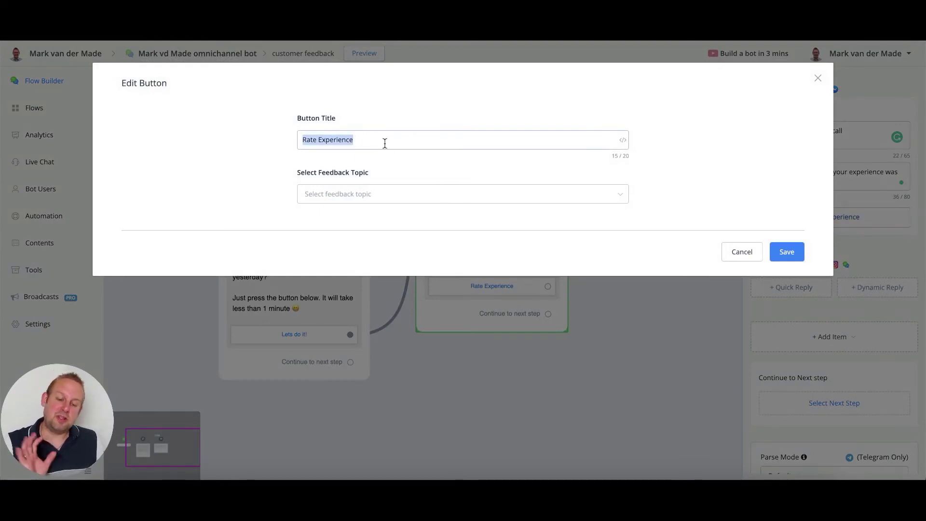
{"action": "left_click", "coordinate": [395, 162]}
{"action": "left_click", "coordinate": [400, 191]}
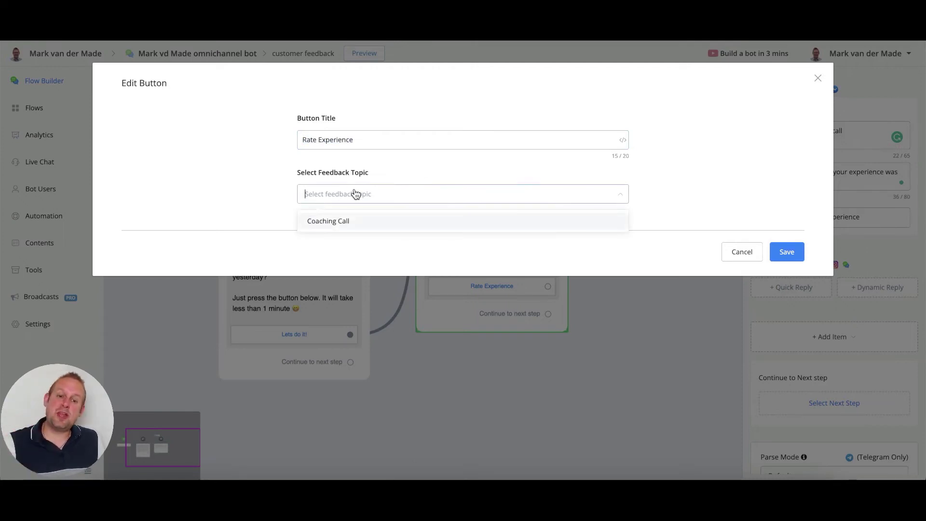
{"action": "left_click", "coordinate": [376, 222]}
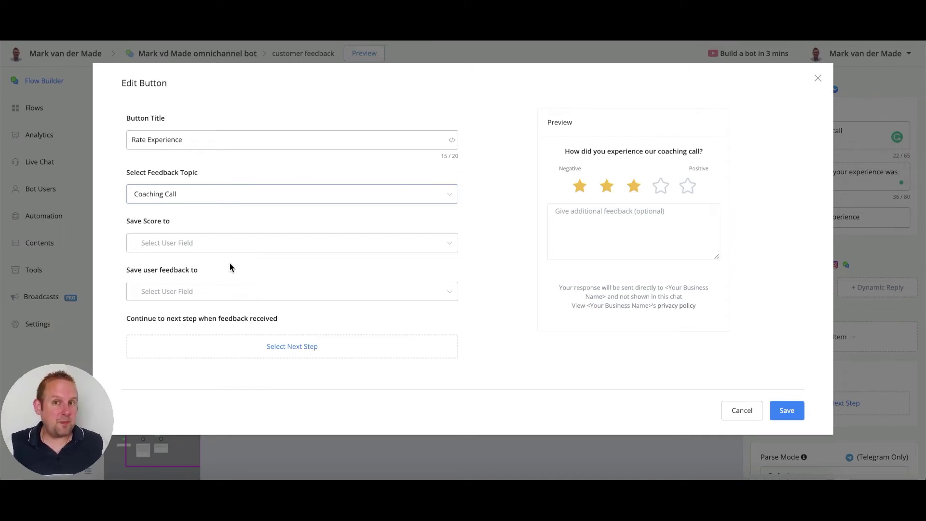
Save scores to new field customer_review_score and comments to new customer_review_feedback, then save.
{"action": "left_click", "coordinate": [230, 243]}
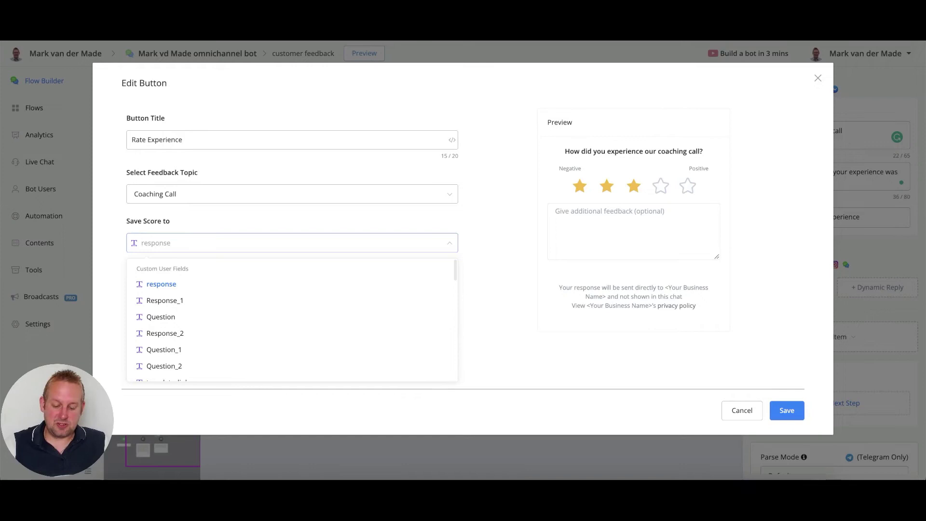
{"action": "type", "text": "cus"}
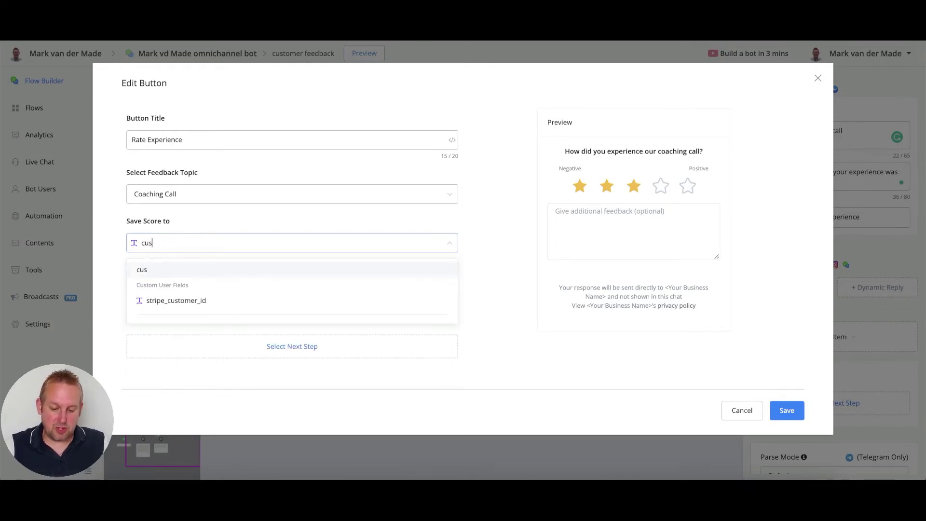
{"action": "type", "text": "tomer_rev"}
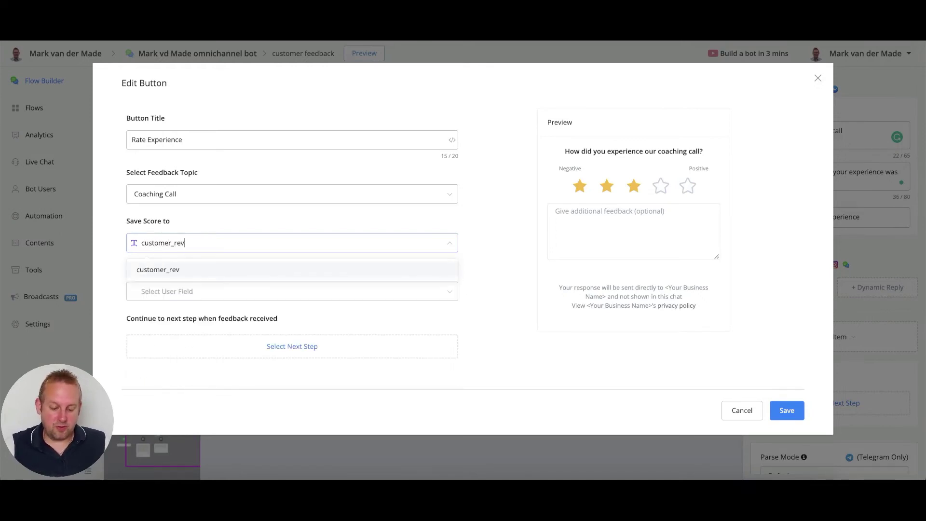
{"action": "type", "text": "iew_score"}
{"action": "key", "text": "Return"}
{"action": "left_click", "coordinate": [242, 188]}
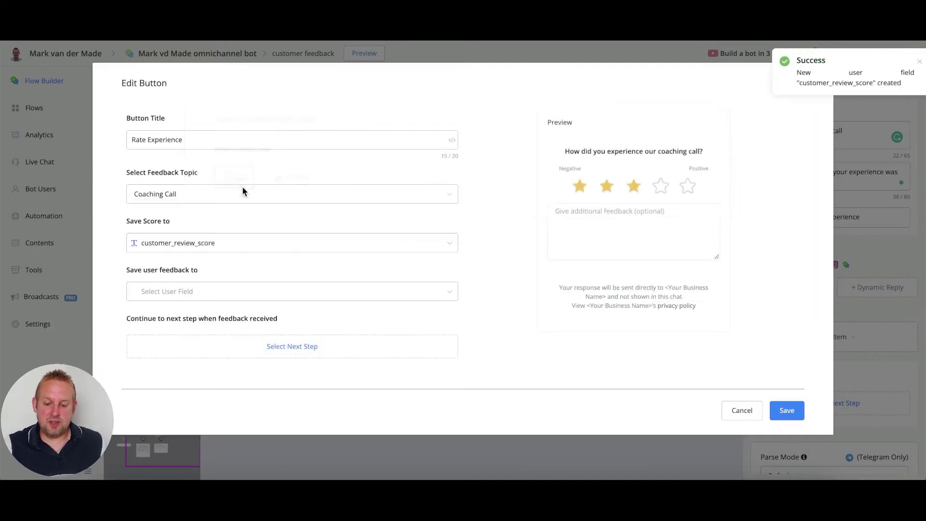
{"action": "left_click", "coordinate": [225, 296]}
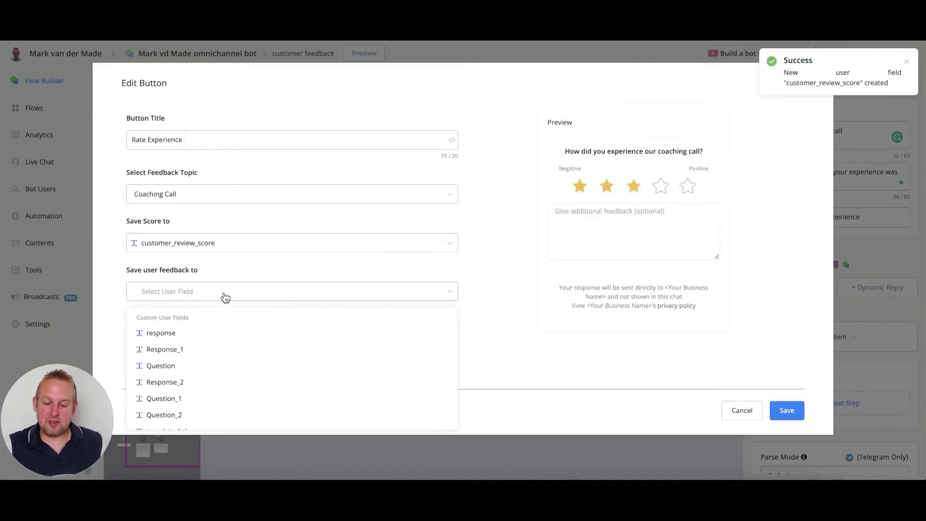
{"action": "type", "text": "cus"}
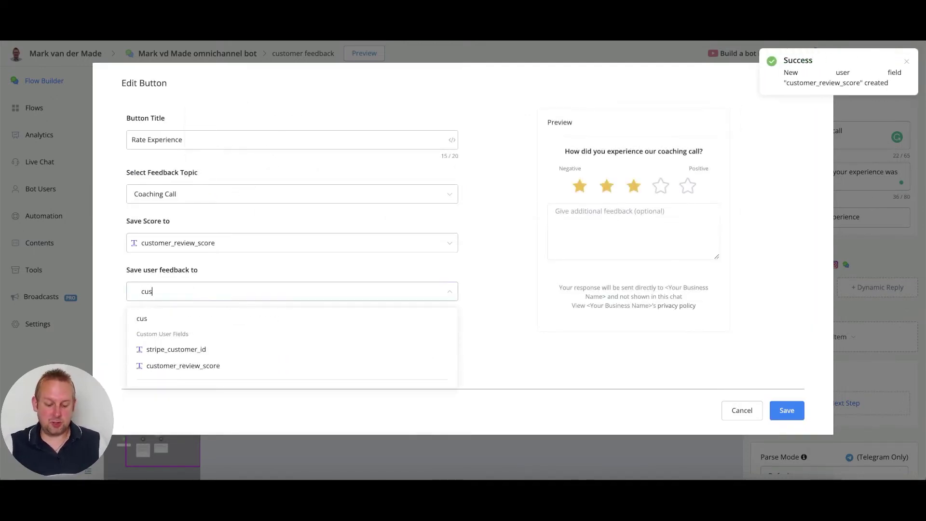
{"action": "type", "text": "tomer_review_feedback"}
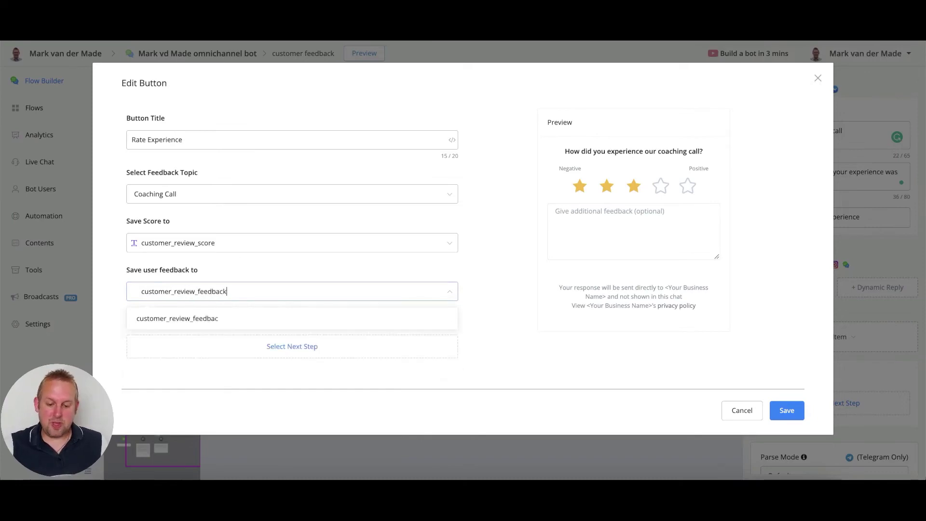
{"action": "left_click", "coordinate": [160, 321]}
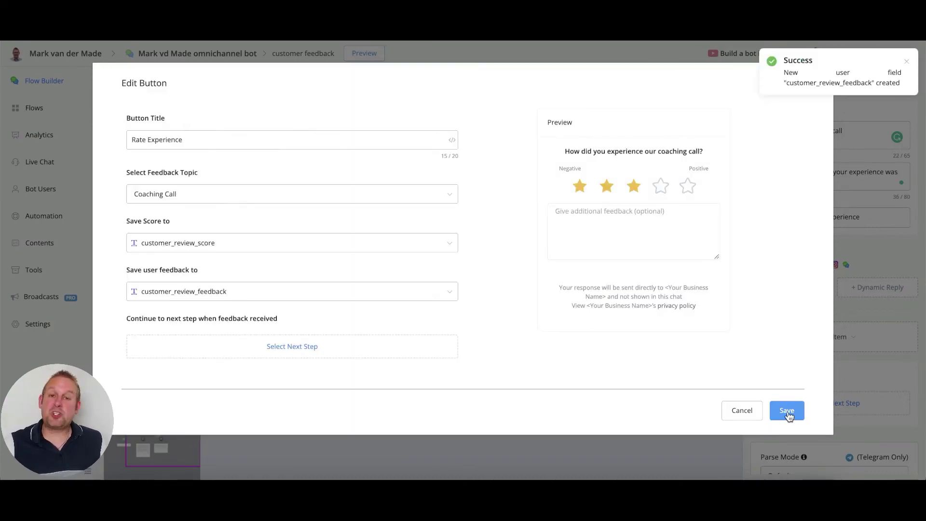
{"action": "left_click", "coordinate": [787, 411]}
Add a thank-you Send Message #3 step after Rate Experience.
{"action": "scroll", "coordinate": [642, 288], "scroll_direction": "right", "scroll_amount": 3}
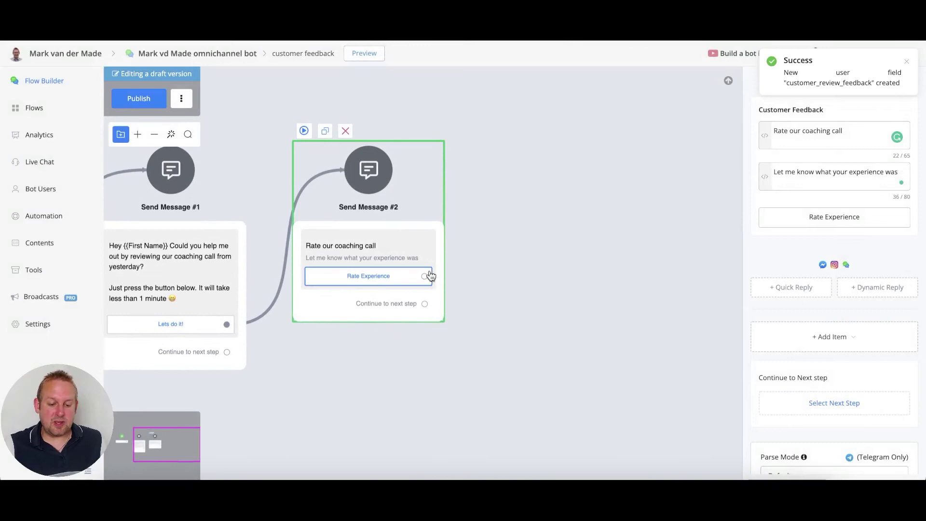
{"action": "left_click_drag", "start_coordinate": [427, 276], "coordinate": [541, 224]}
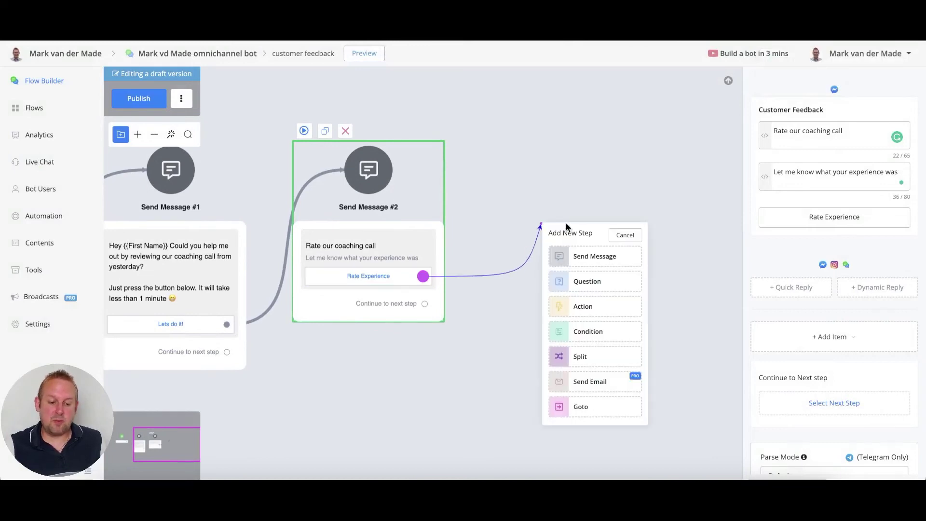
{"action": "left_click", "coordinate": [584, 257]}
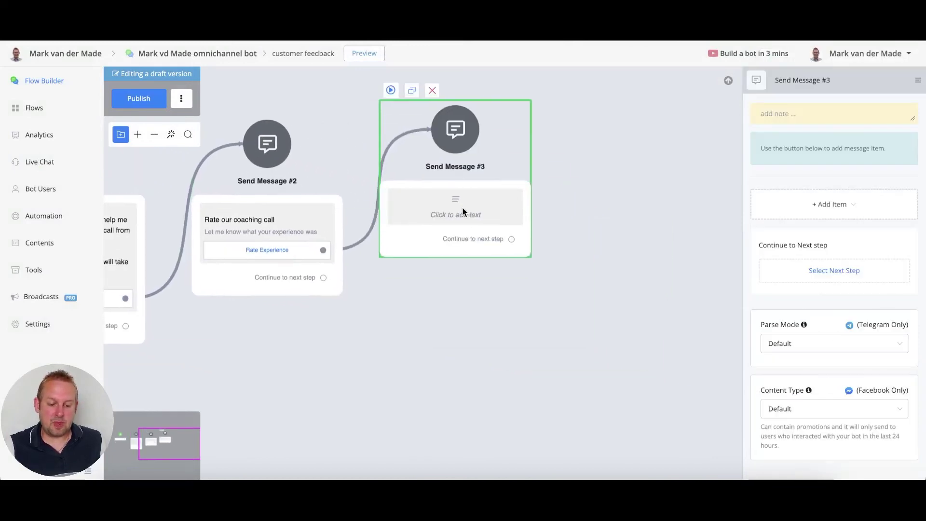
{"action": "left_click_drag", "start_coordinate": [463, 209], "coordinate": [473, 214]}
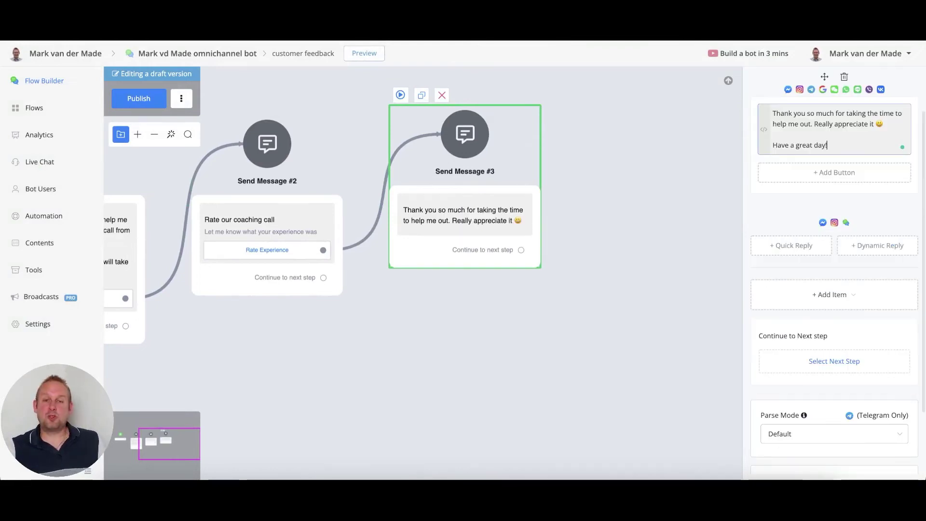
Publish the customer feedback flow and launch its Messenger preview.
{"action": "left_click", "coordinate": [601, 194]}
{"action": "scroll", "coordinate": [531, 241], "scroll_direction": "down", "scroll_amount": 3}
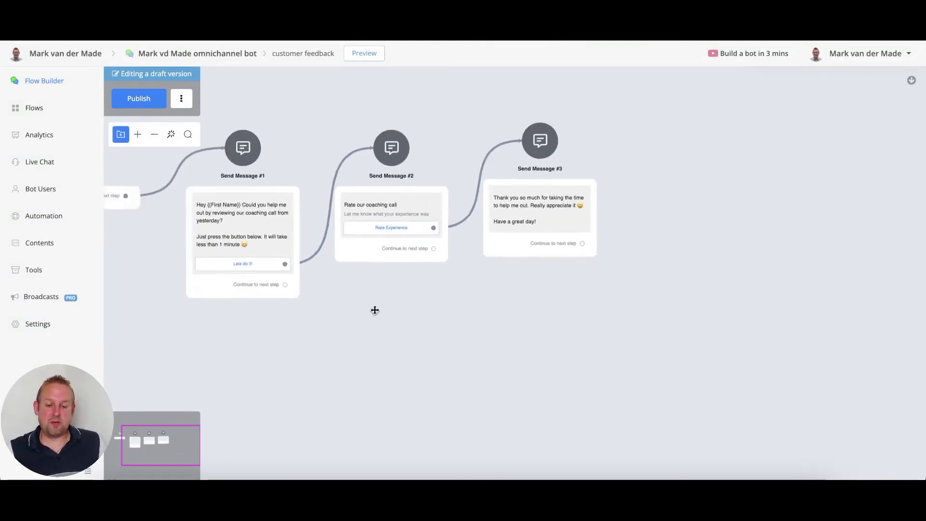
{"action": "left_click_drag", "start_coordinate": [374, 310], "coordinate": [511, 327]}
{"action": "left_click", "coordinate": [138, 97]}
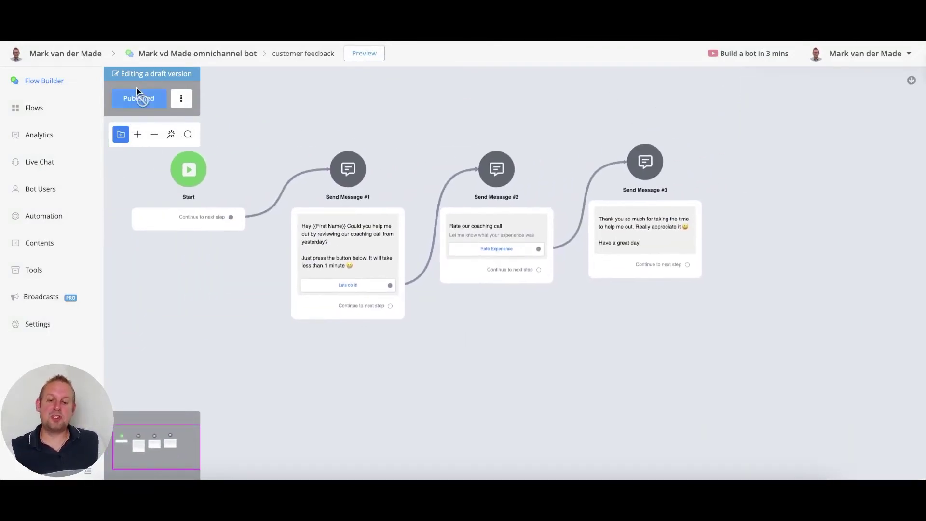
{"action": "left_click", "coordinate": [360, 56]}
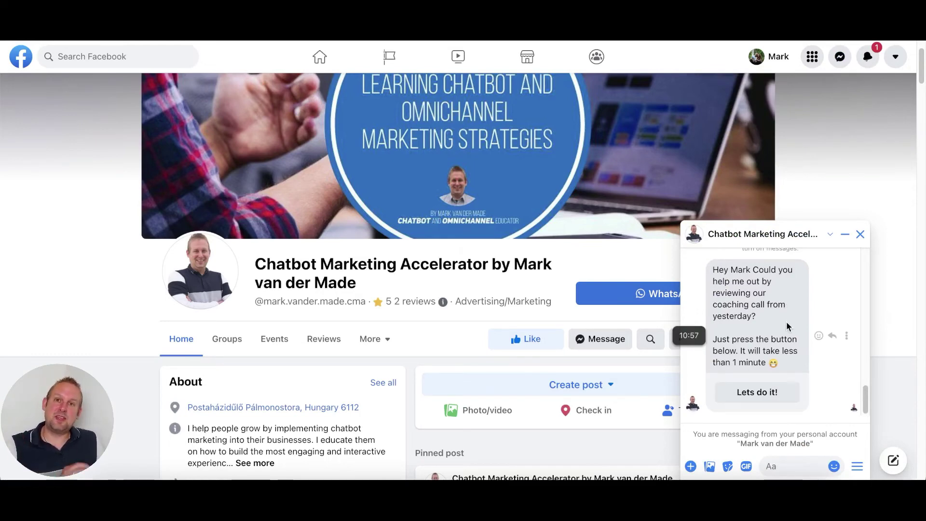
Reply Lets do it!, give four stars with comment 'It was amazing. Lets schedule another one for next month :)', and submit.
{"action": "left_click", "coordinate": [771, 397]}
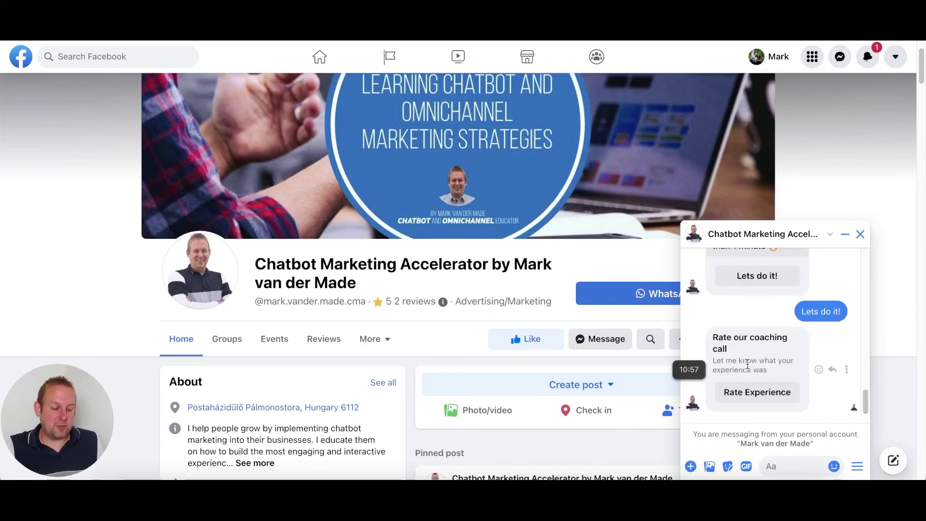
{"action": "left_click", "coordinate": [765, 397]}
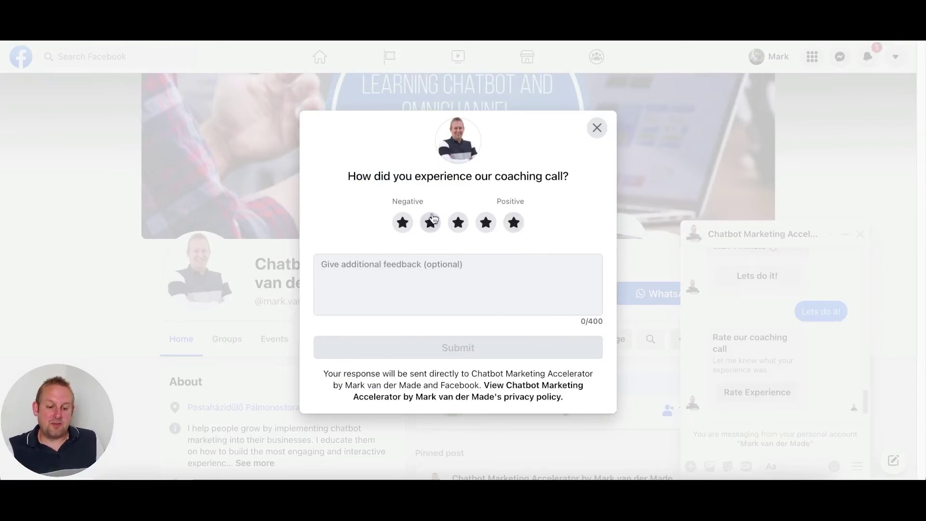
{"action": "left_click", "coordinate": [484, 224]}
{"action": "left_click", "coordinate": [502, 268]}
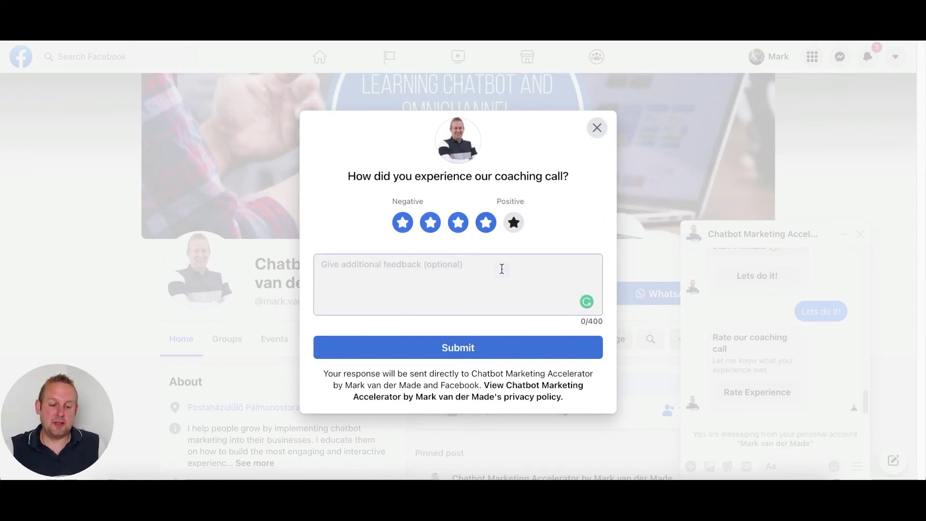
{"action": "type", "text": "It was amazing. Lets schedule another one"}
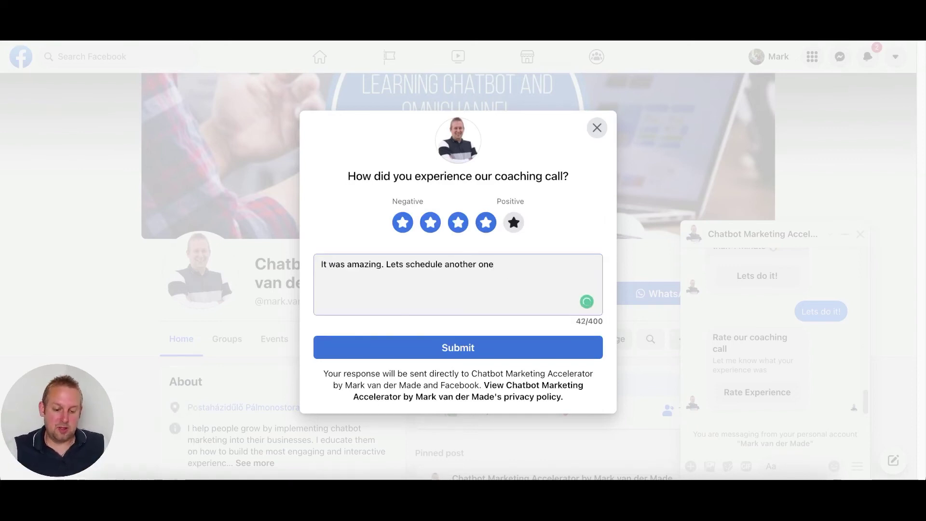
{"action": "type", "text": " for next month :)"}
{"action": "left_click", "coordinate": [470, 347]}
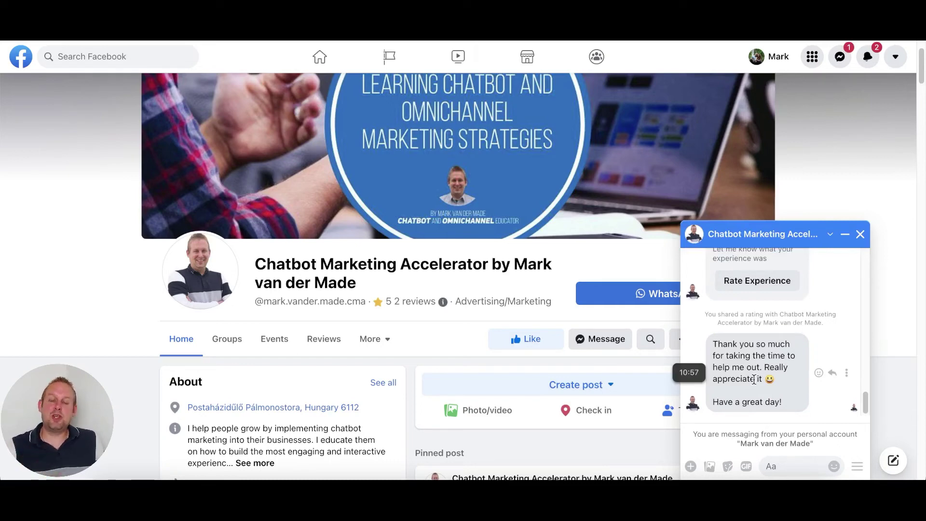
{"action": "left_click", "coordinate": [754, 380]}
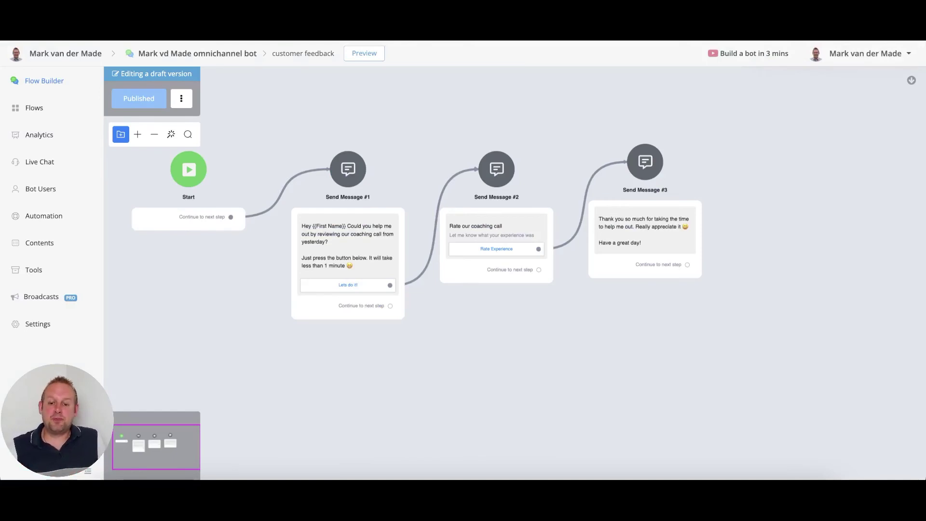
Open the Coaching Call report and review its 1 response, 100% response rate and average score 4.
{"action": "left_click", "coordinate": [40, 241]}
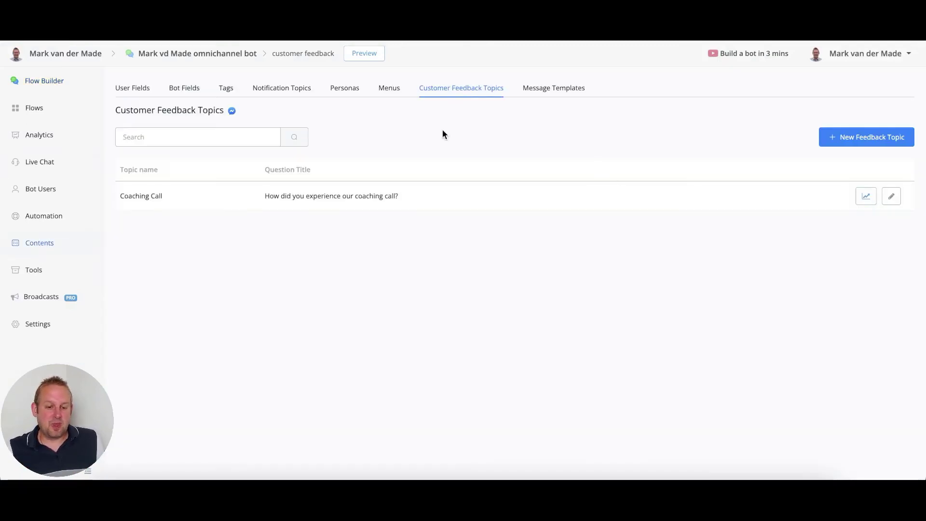
{"action": "left_click", "coordinate": [867, 197]}
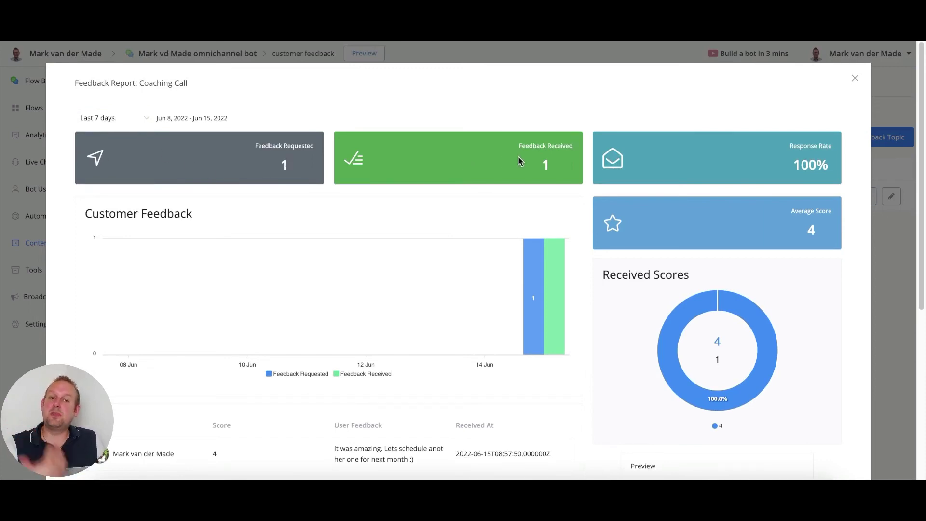
{"action": "scroll", "coordinate": [727, 164], "scroll_direction": "down", "scroll_amount": 5}
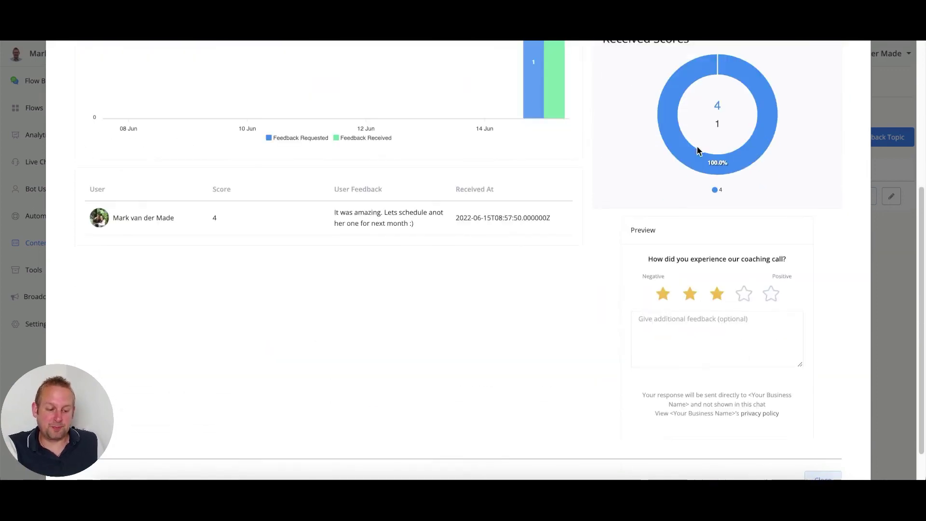
{"action": "scroll", "coordinate": [698, 151], "scroll_direction": "down", "scroll_amount": 2}
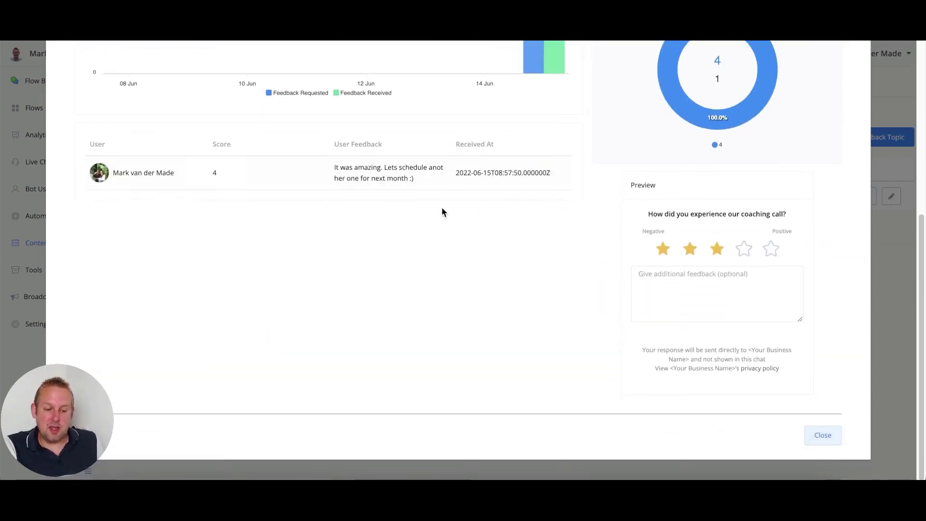
{"action": "scroll", "coordinate": [443, 209], "scroll_direction": "up", "scroll_amount": 2}
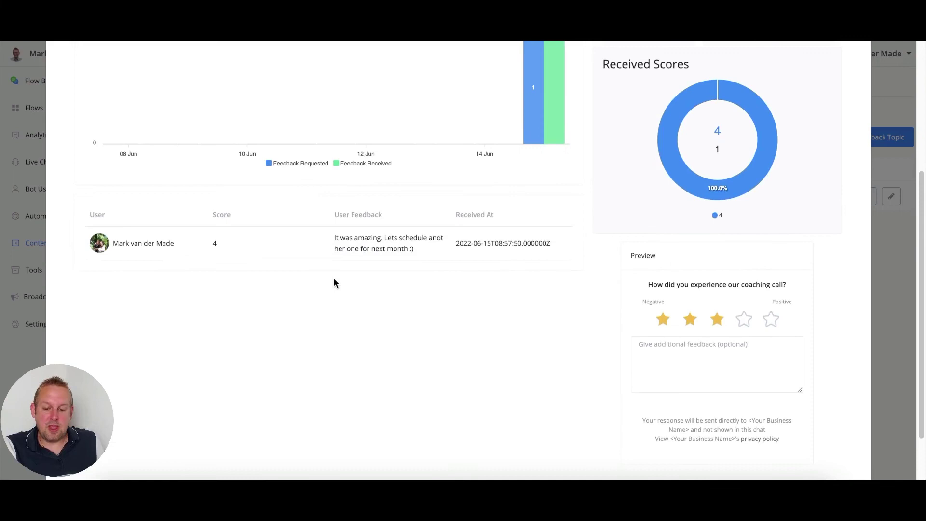
{"action": "scroll", "coordinate": [333, 282], "scroll_direction": "up", "scroll_amount": 1}
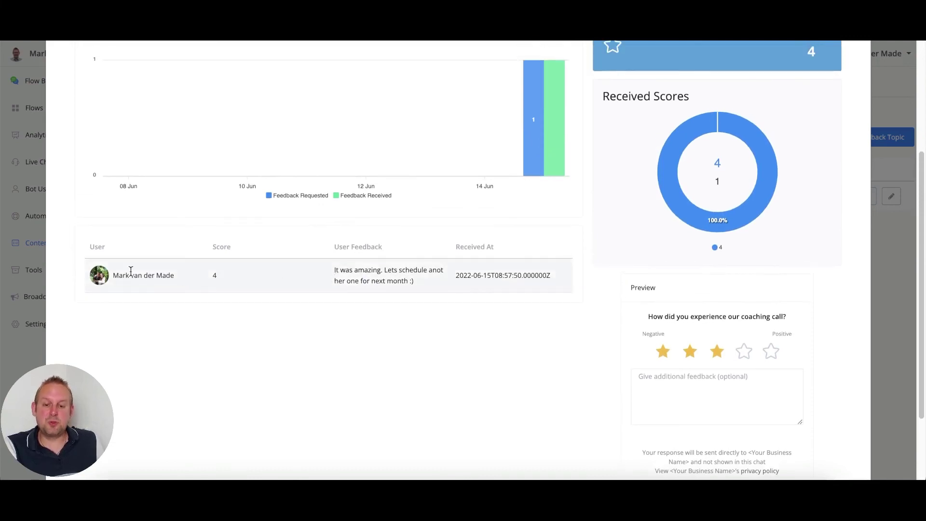
{"action": "scroll", "coordinate": [140, 271], "scroll_direction": "down", "scroll_amount": 2}
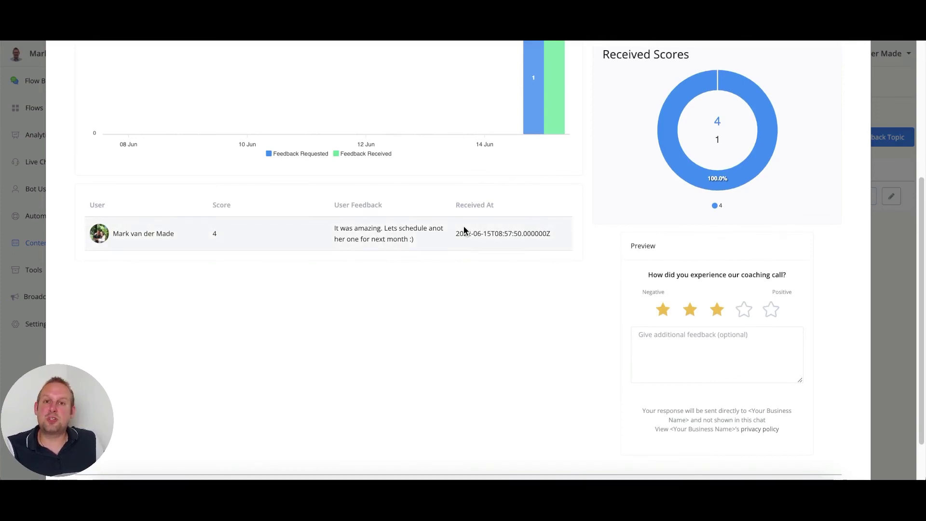
{"action": "scroll", "coordinate": [464, 231], "scroll_direction": "up", "scroll_amount": 5}
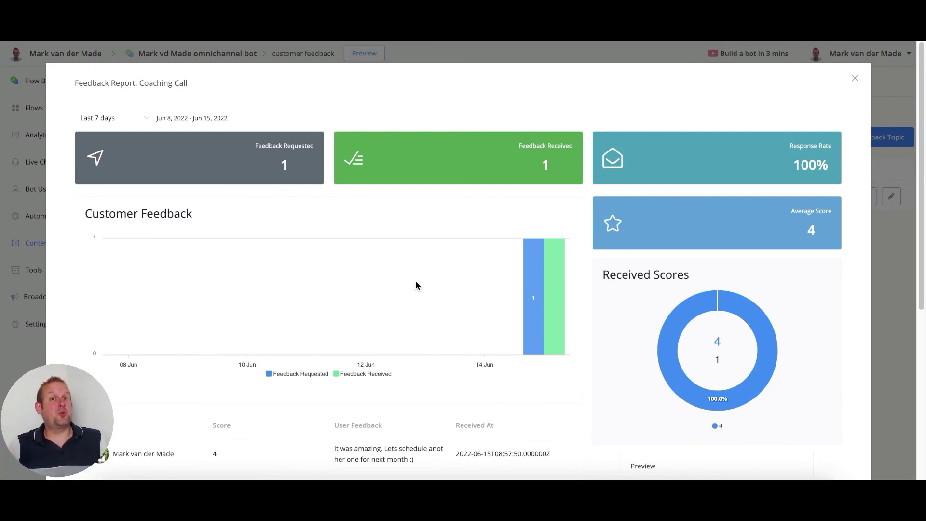
{"action": "scroll", "coordinate": [416, 285], "scroll_direction": "down", "scroll_amount": 1}
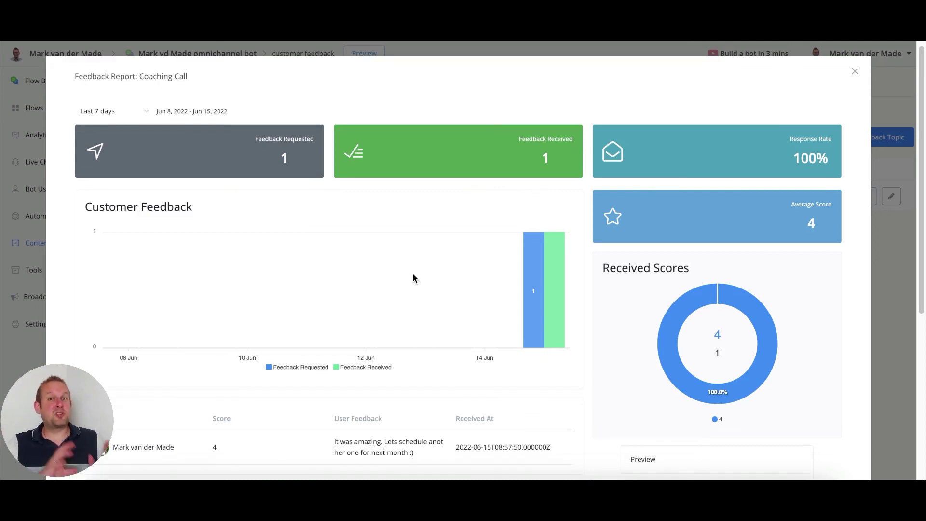